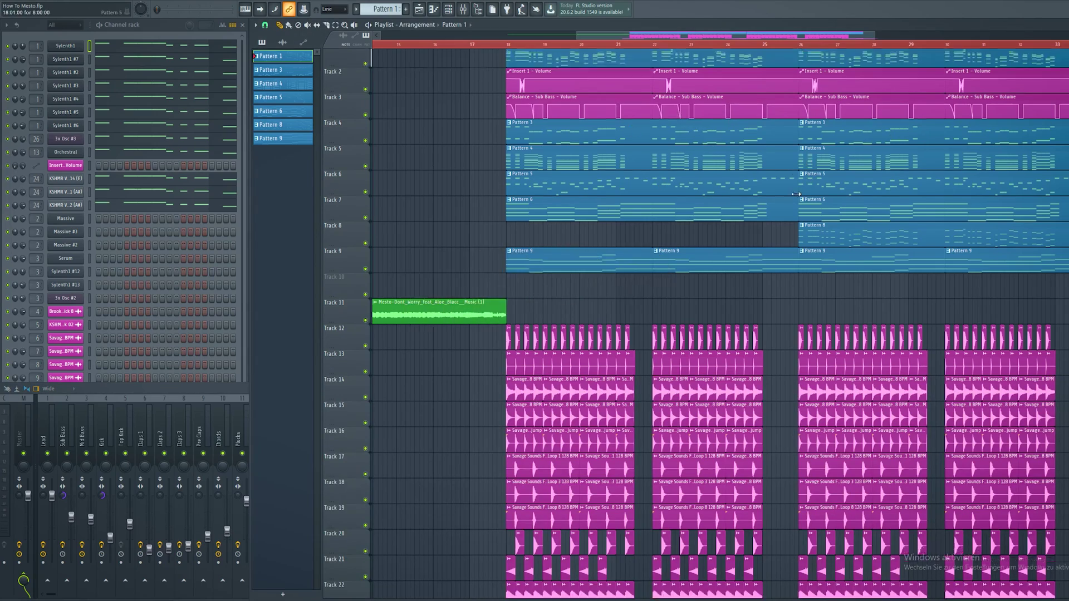
Play Pattern 1 and look through its lead melody in the first Sylenth1 channel's piano roll.
scroll(672, 323, "down", 3)
scroll(726, 227, "up", 3)
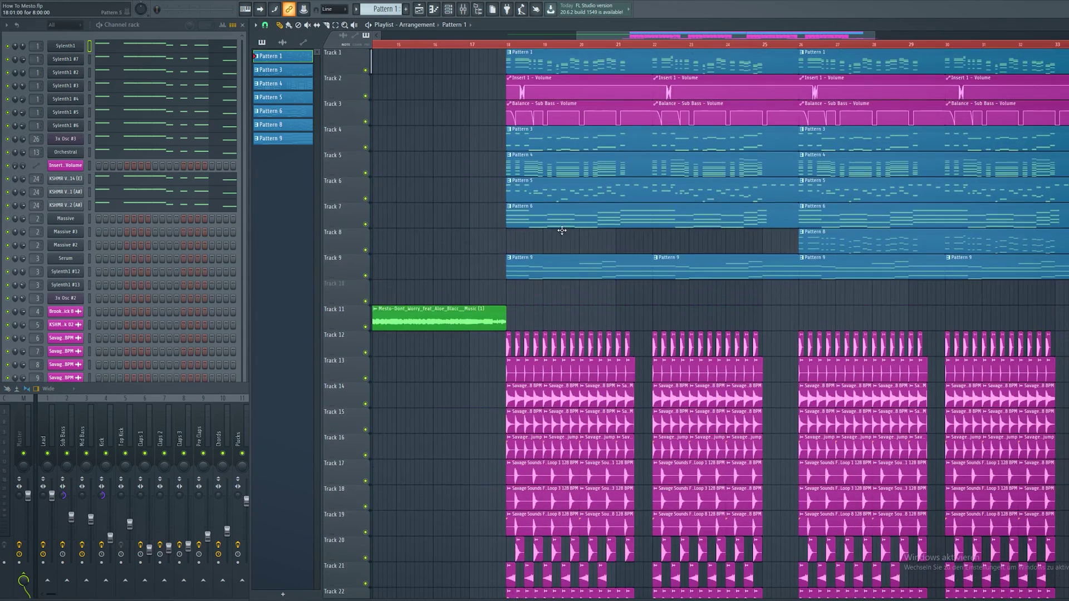
left_click(229, 388)
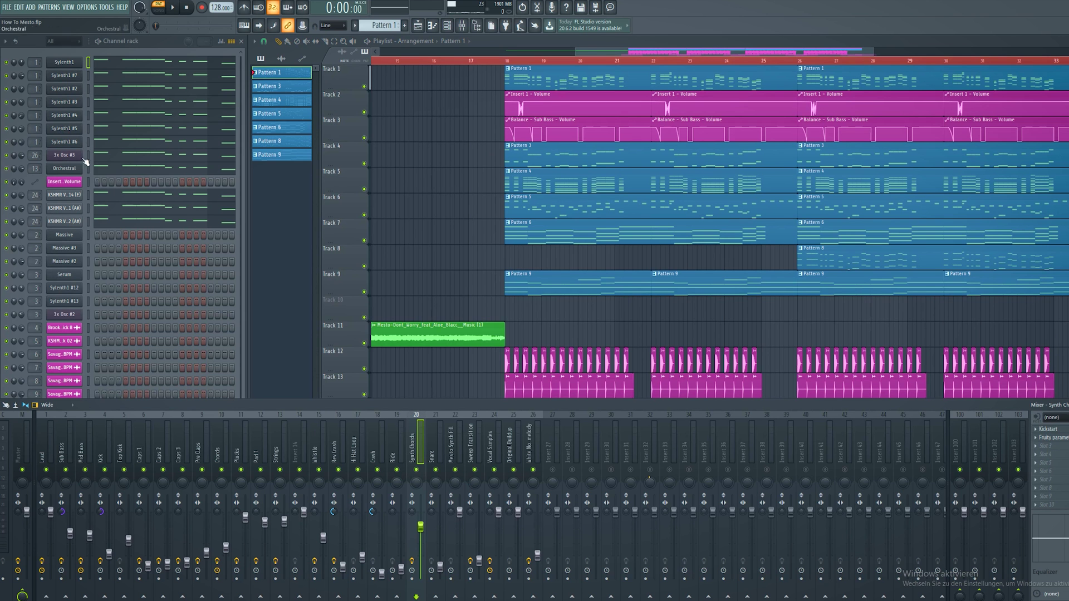
left_click(173, 8)
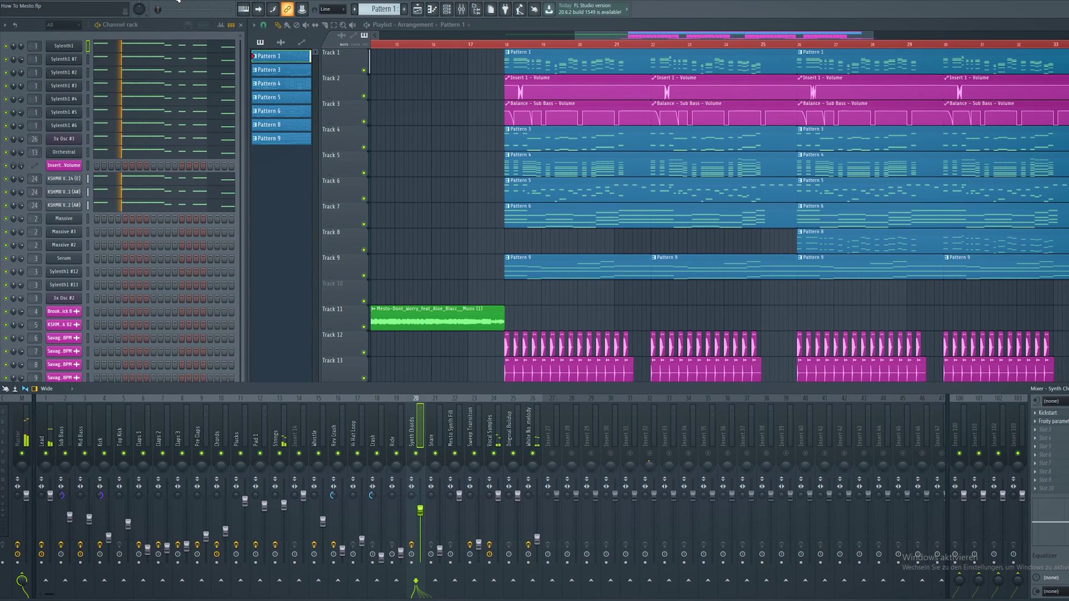
left_click(171, 50)
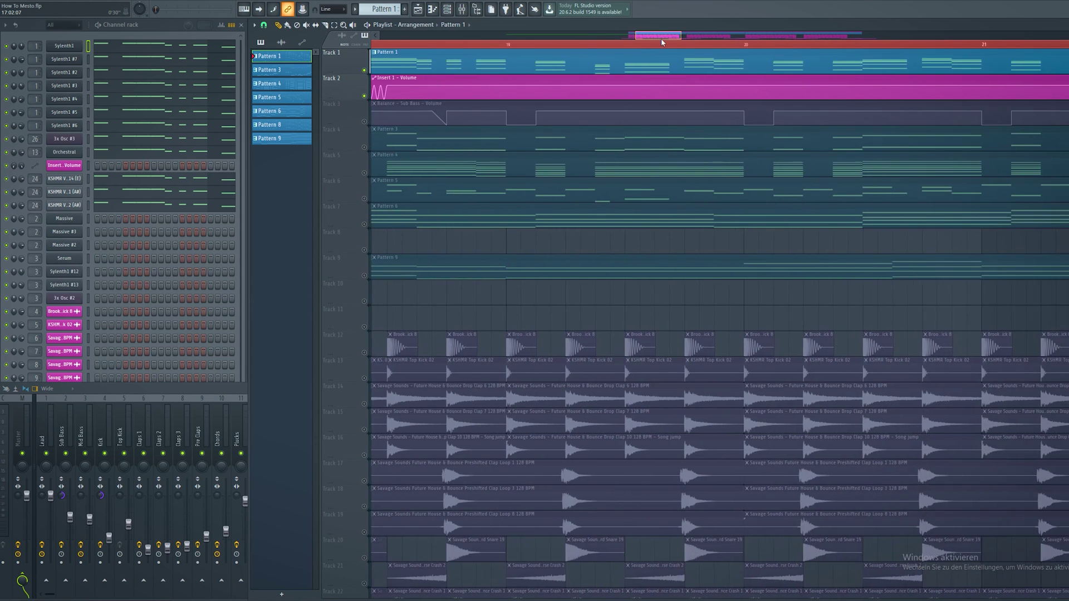
left_click_drag(661, 40, 641, 39)
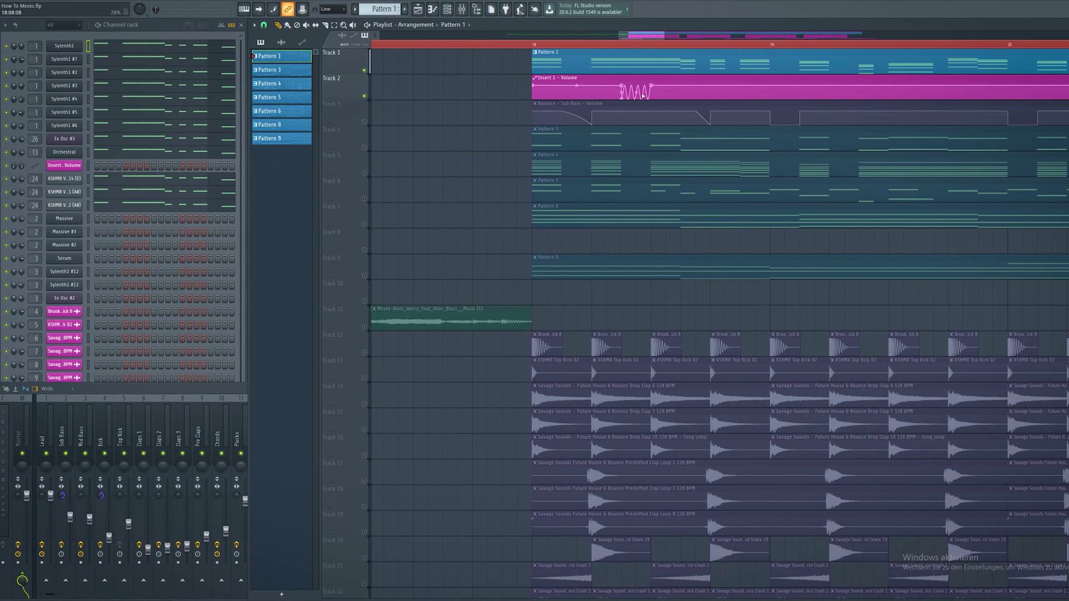
Listen to the lead on Track 1 with its Insert 1 volume automation on Track 2, starting at bar 18.
left_click(537, 47)
key("space")
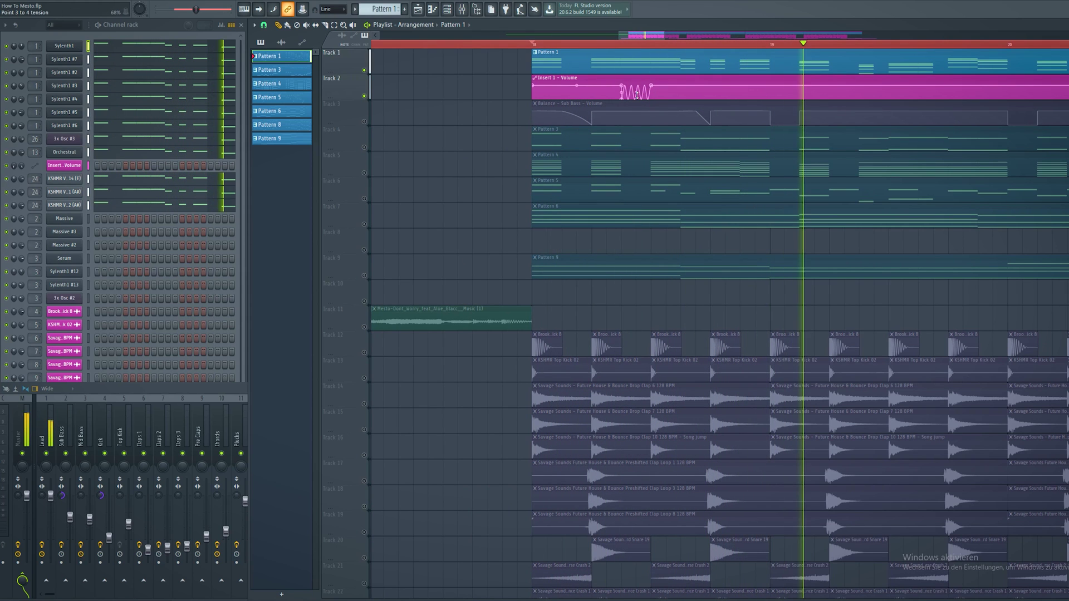
key("space")
Review the Lead mixer track's Parametric EQ 2, Fast Dist, OTT and Reeverb 2 effects, and solo the first Sylenth1 layer.
left_click(155, 26)
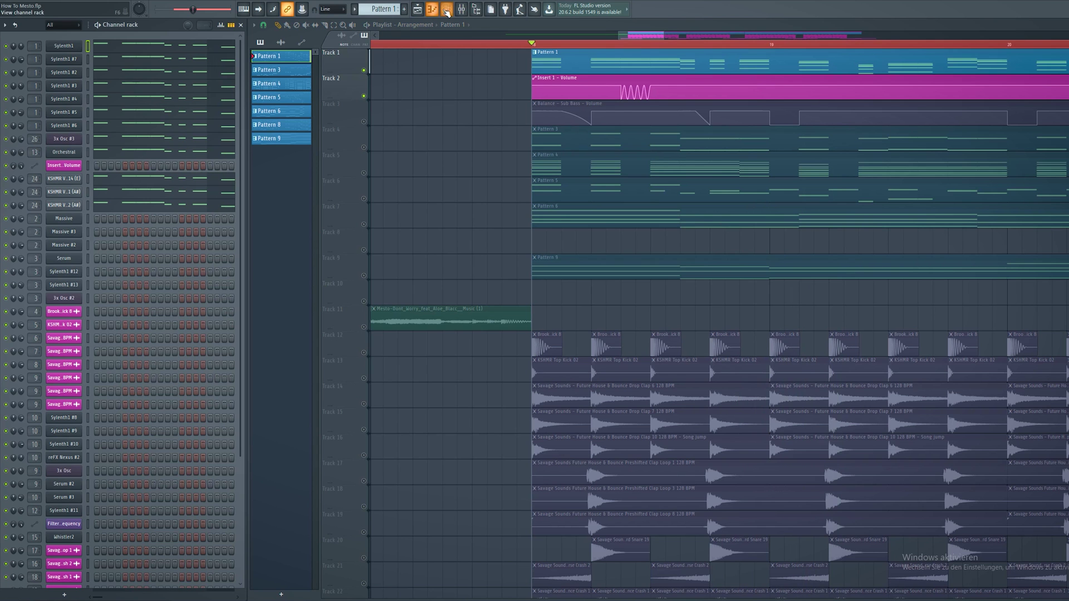
key("F9")
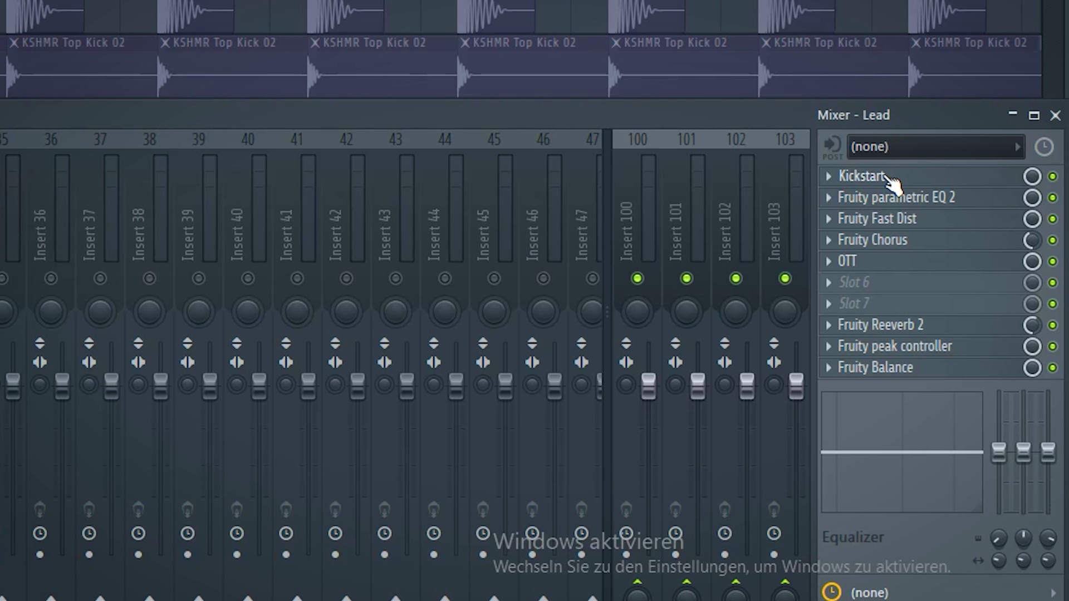
left_click(913, 197)
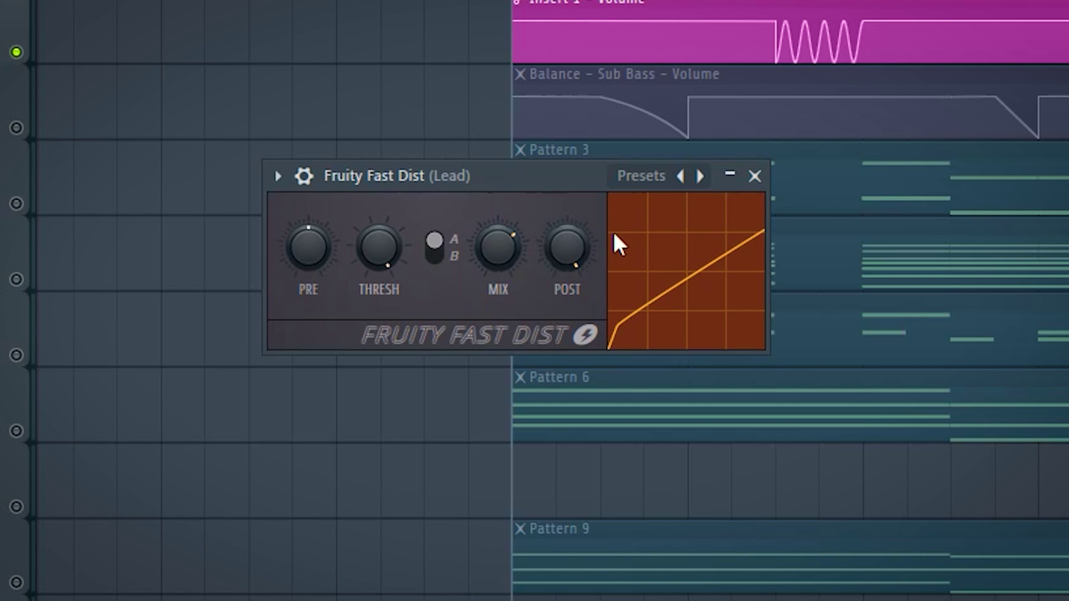
left_click(755, 177)
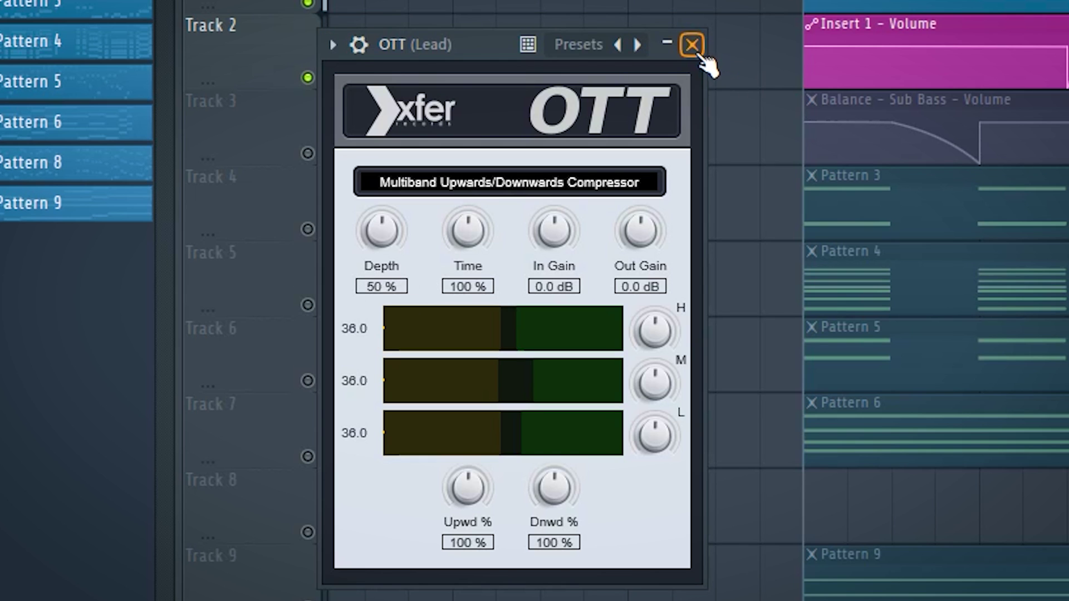
left_click(693, 46)
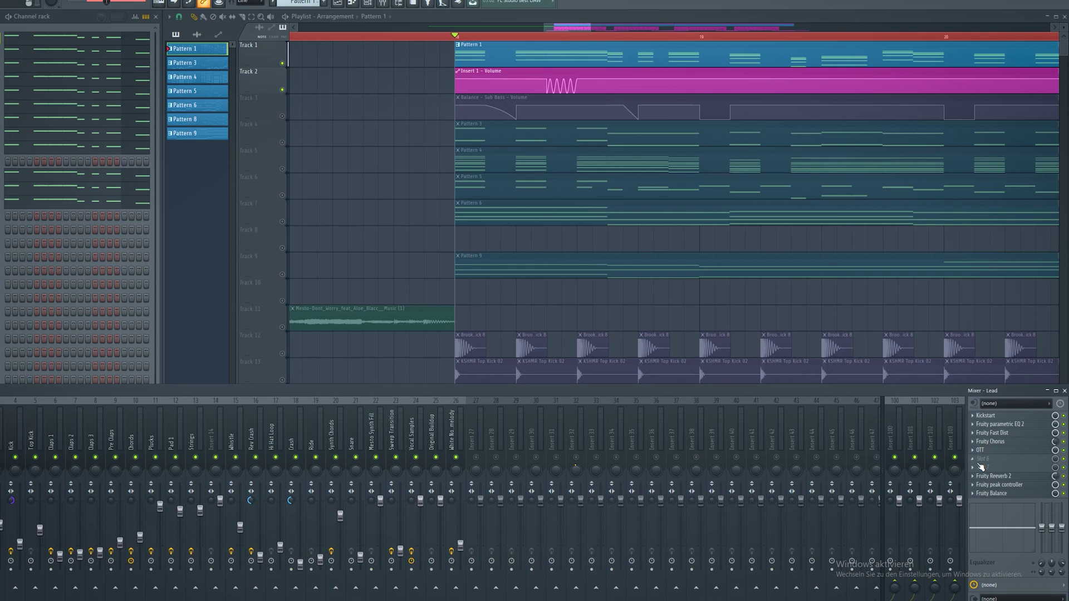
left_click(994, 476)
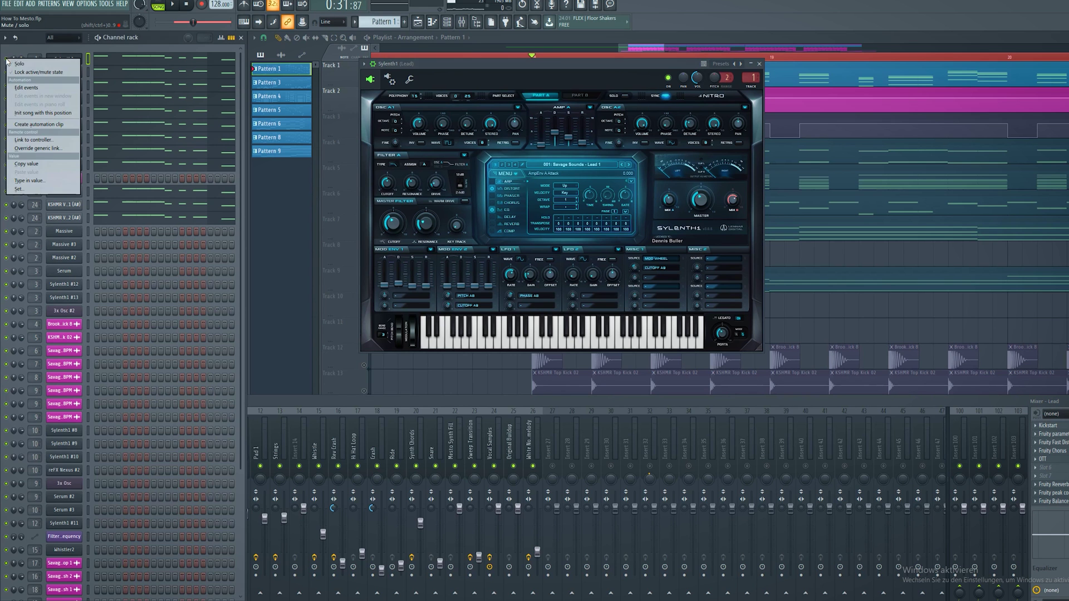
left_click(7, 63)
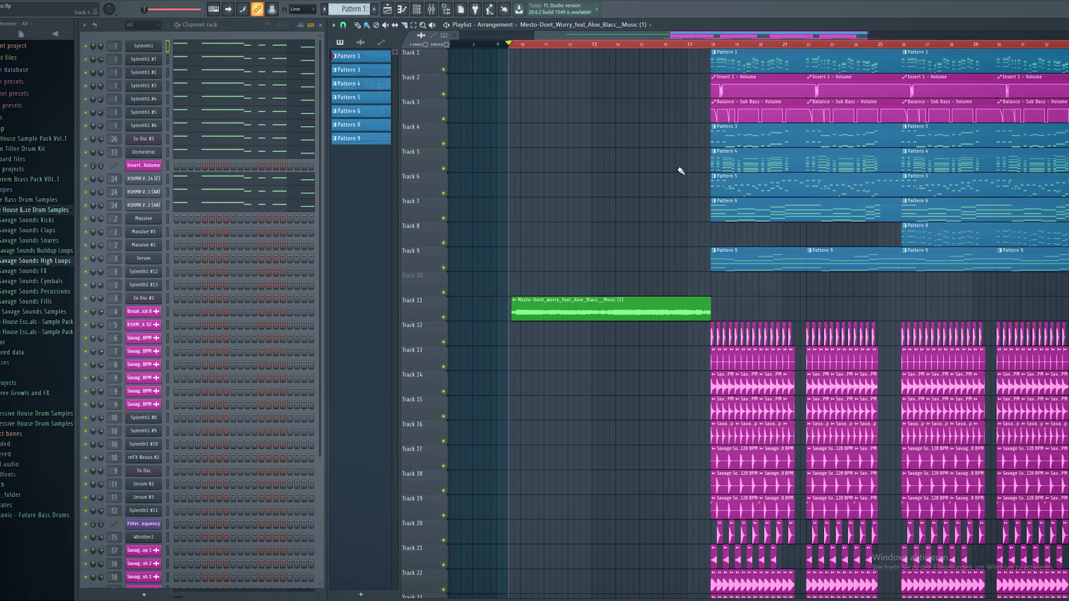
Open Pattern 3 from the playlist and inspect the first Parametric EQ 2 on the Mid Bass mixer track.
double_click(726, 142)
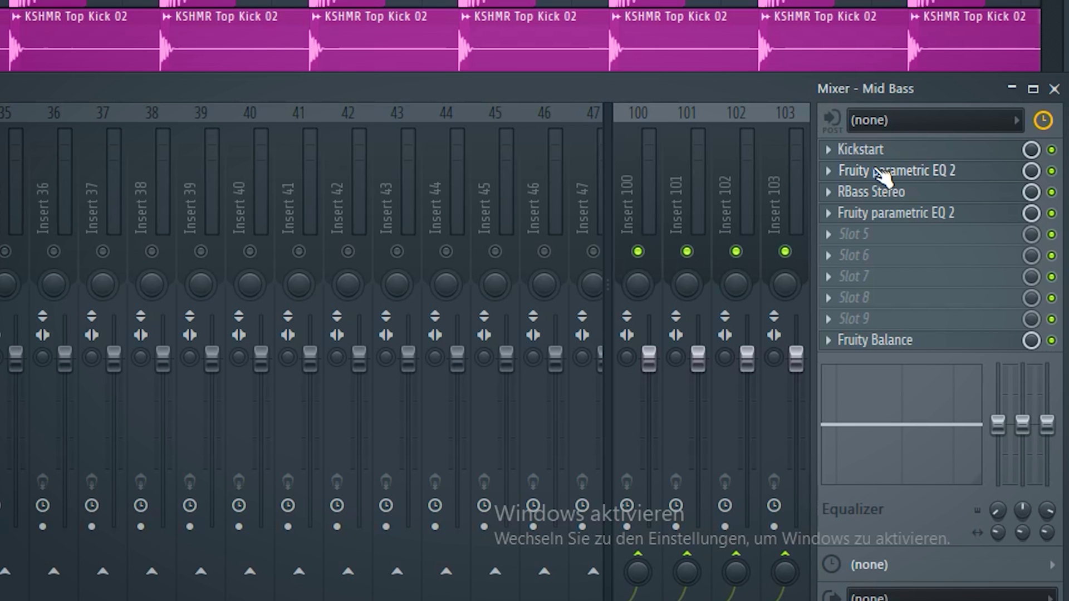
left_click(885, 172)
left_click_drag(206, 358, 234, 341)
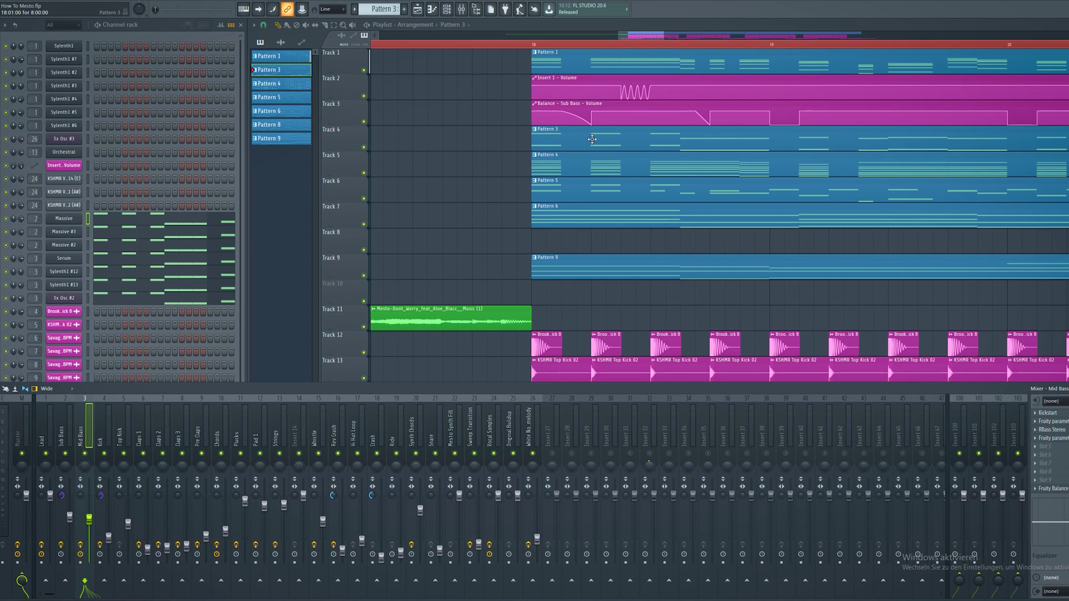
Solo Tracks 3 and 4 and play the bass of Pattern 3 with its Sub Bass volume automation.
left_click(364, 147, "ctrl")
left_click(365, 121)
key("space")
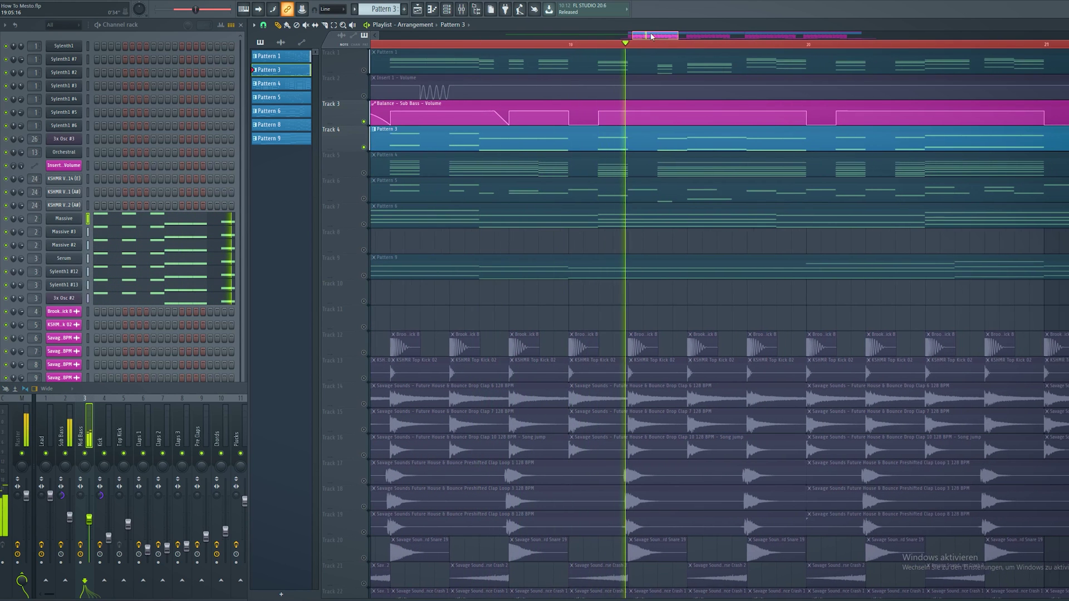
left_click_drag(668, 32, 680, 35)
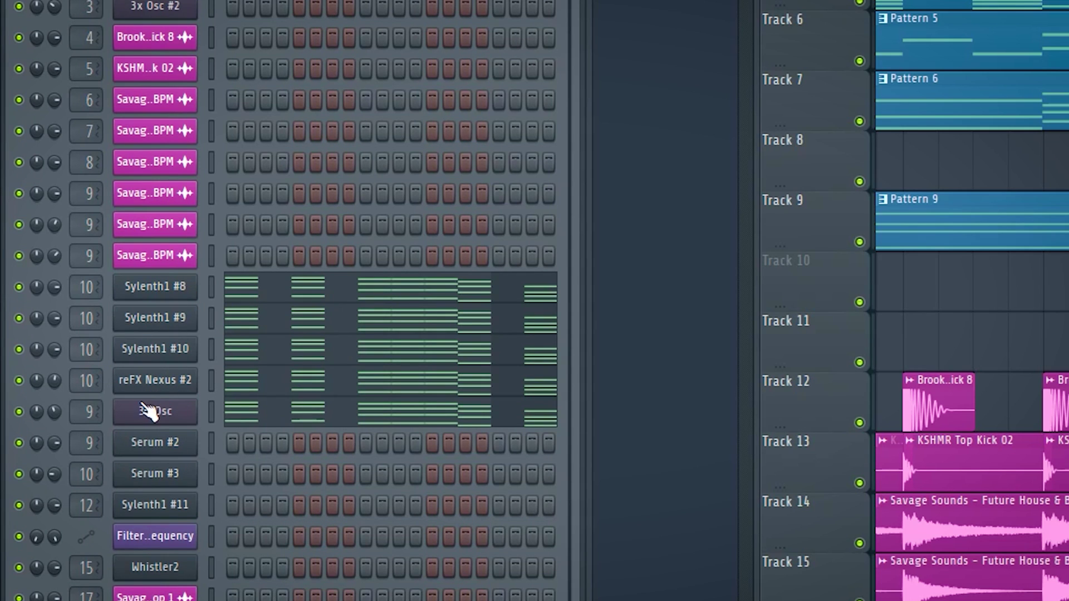
Play Pattern 4 and look through its chord notes in the piano roll.
key("F9")
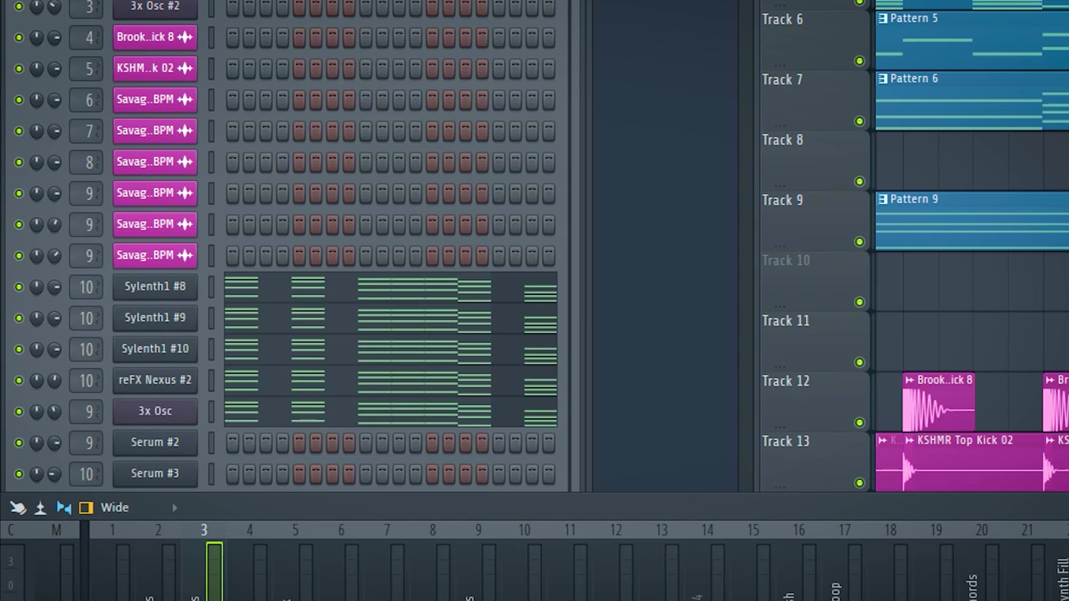
key("F9")
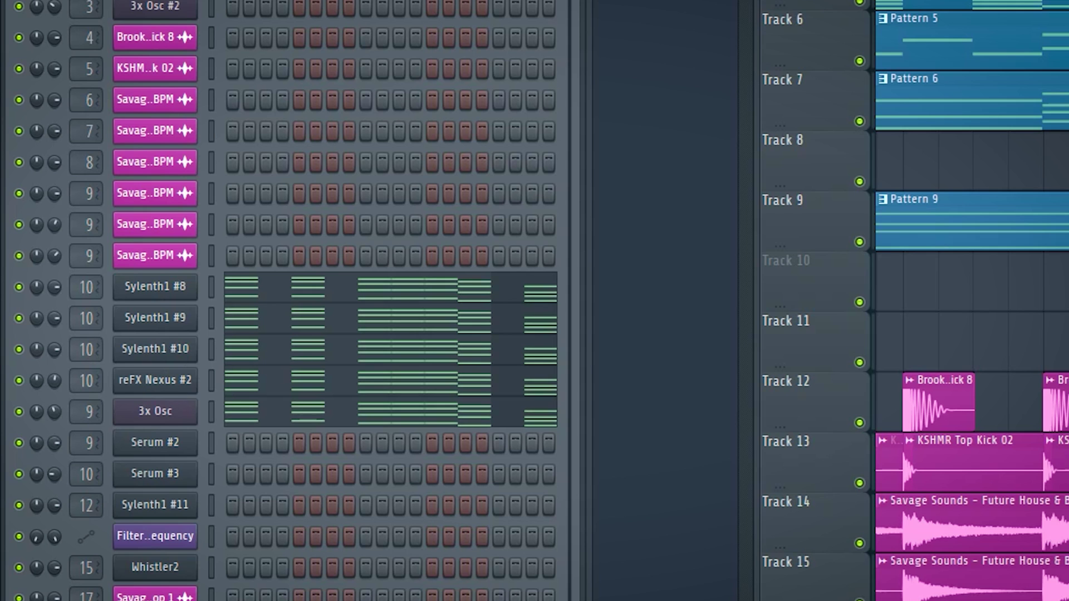
key("F9")
key("space")
left_click(450, 393)
scroll(382, 244, "up", 2)
left_click_drag(312, 49, 796, 57)
left_click(1068, 39)
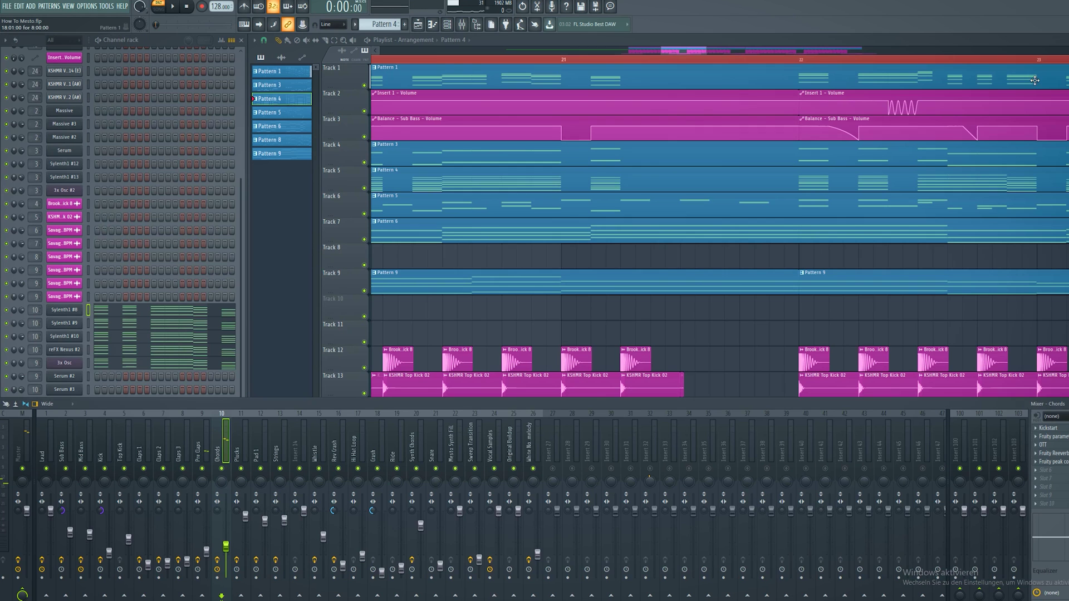
Solo the chord layers of Pattern 4 during playback, from Sylenth1 #8 down to the 3x Osc, and view each instrument's settings.
left_click(8, 316)
left_click(66, 310)
left_click_drag(372, 153, 714, 76)
left_click(502, 404)
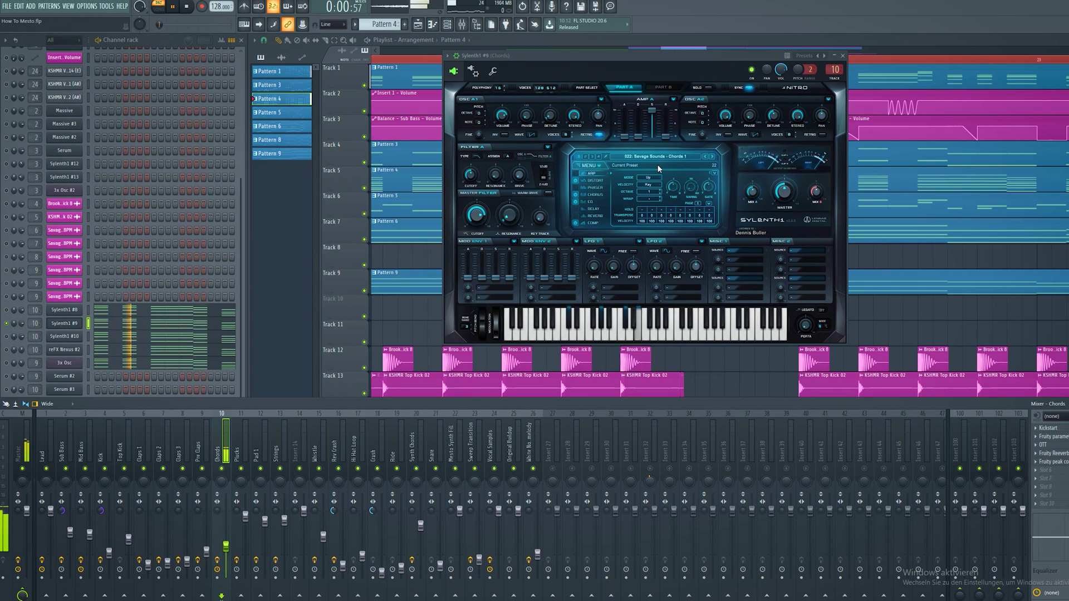
key("Down")
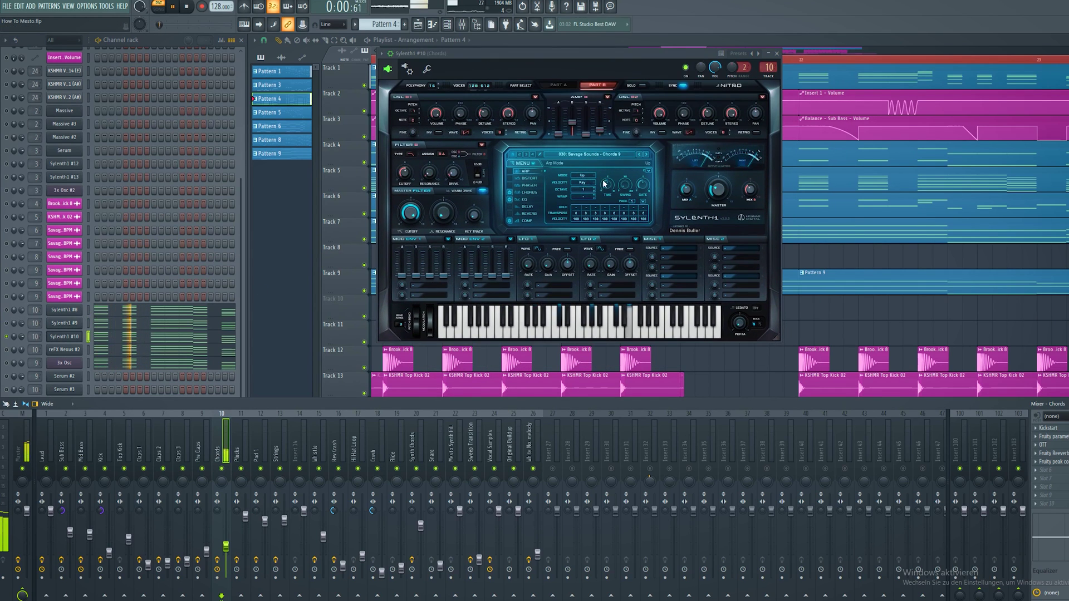
key("Down")
key("Down")
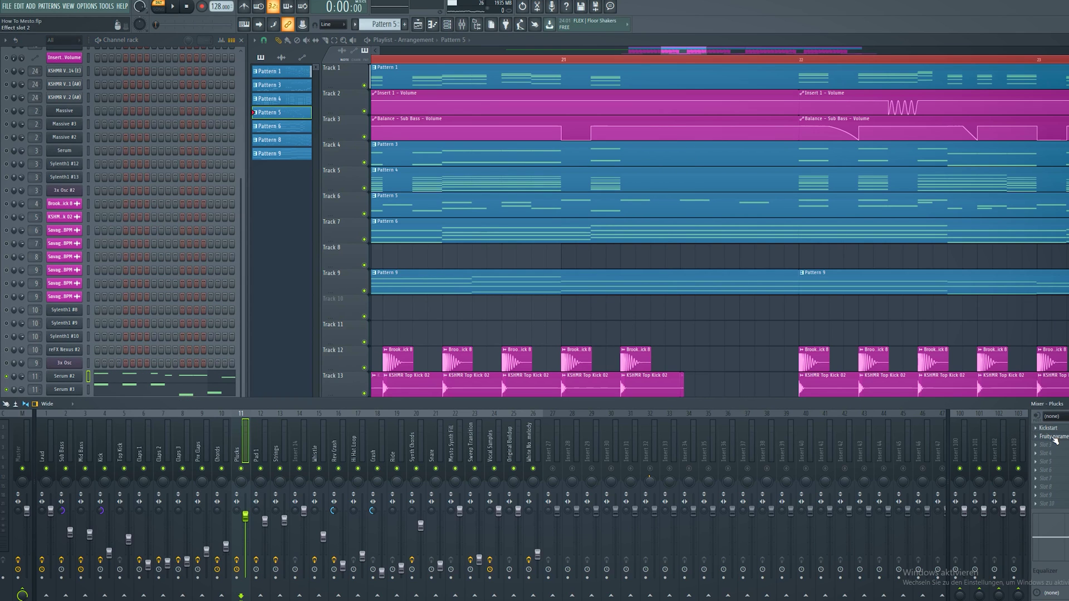
Check the Parametric EQ 2 on the Plucks mixer track and play Pattern 5 while following its notes in the Serum #2 piano roll.
left_click(1054, 437)
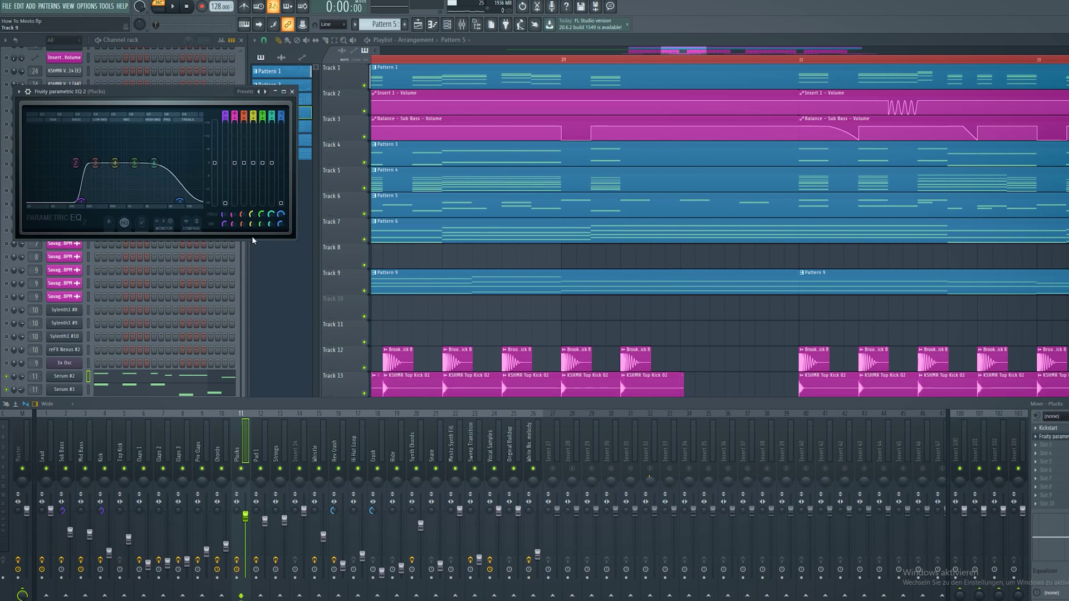
left_click(292, 93)
key("space")
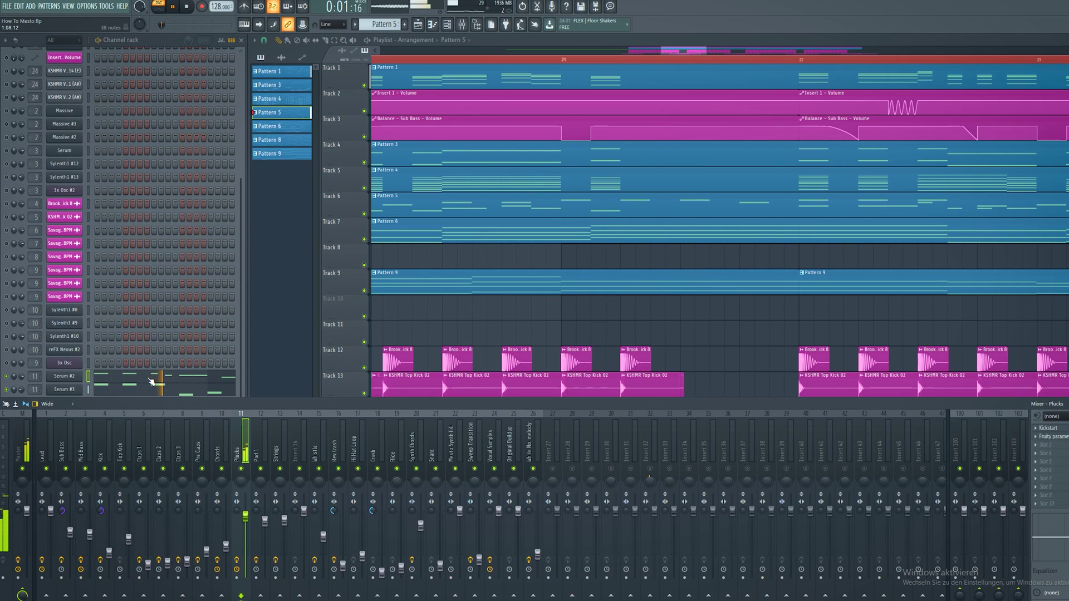
left_click(154, 381)
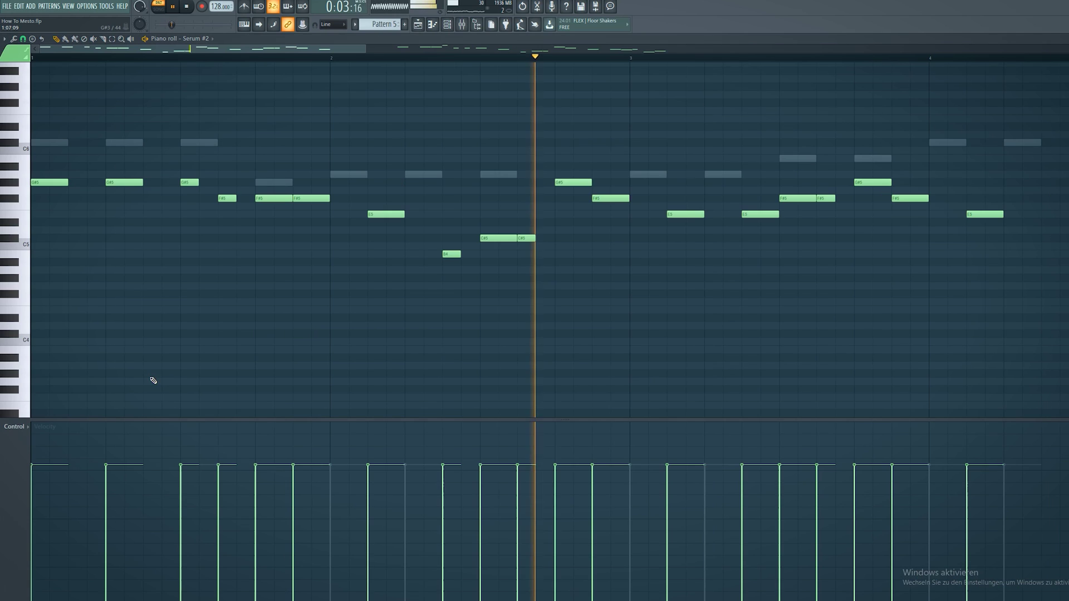
left_click_drag(409, 50, 573, 49)
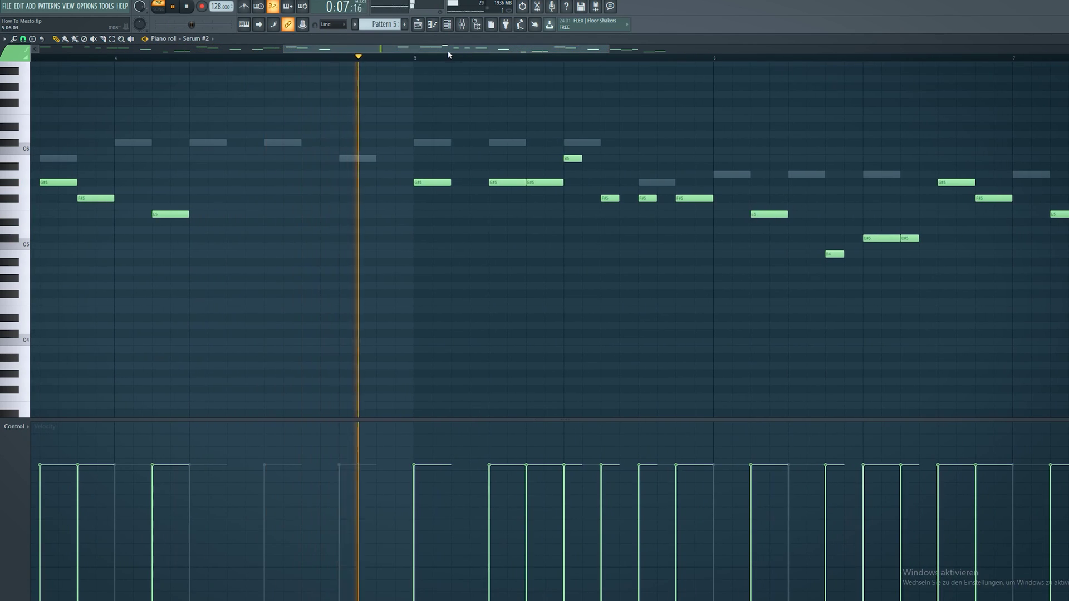
left_click_drag(443, 48, 647, 48)
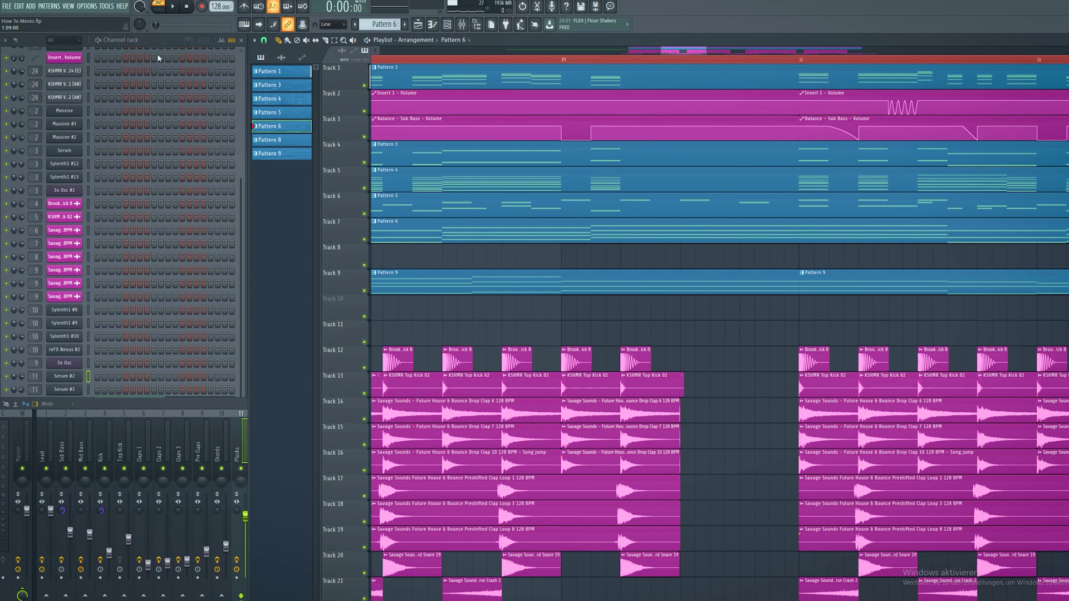
Open the Sylenth1 #11 channel and follow the sustained chords of Pattern 6 in its piano roll during playback.
key("F9")
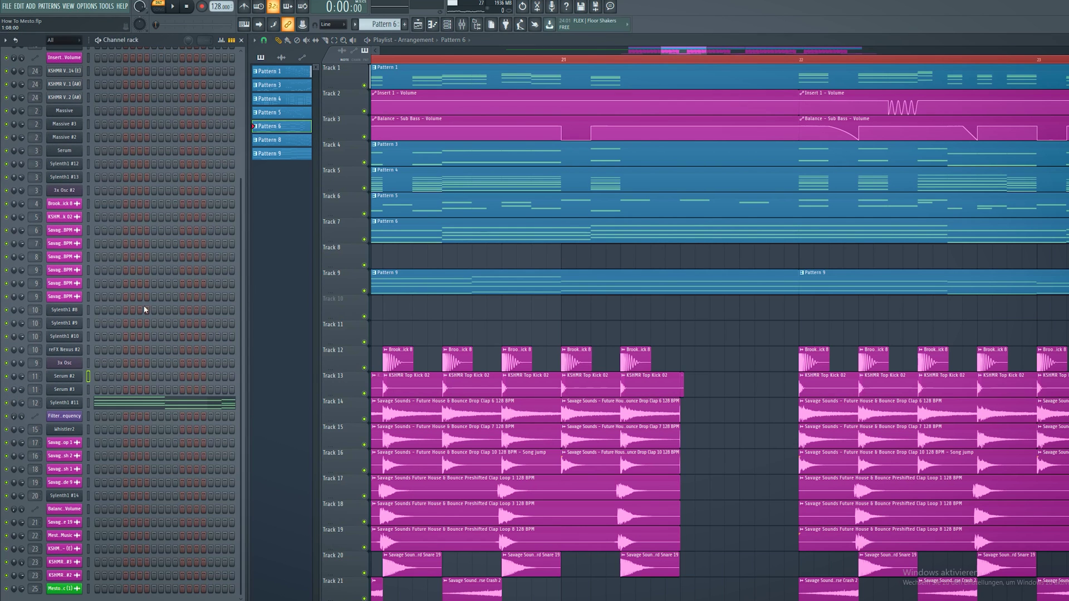
left_click(66, 401)
left_click_drag(306, 125, 600, 70)
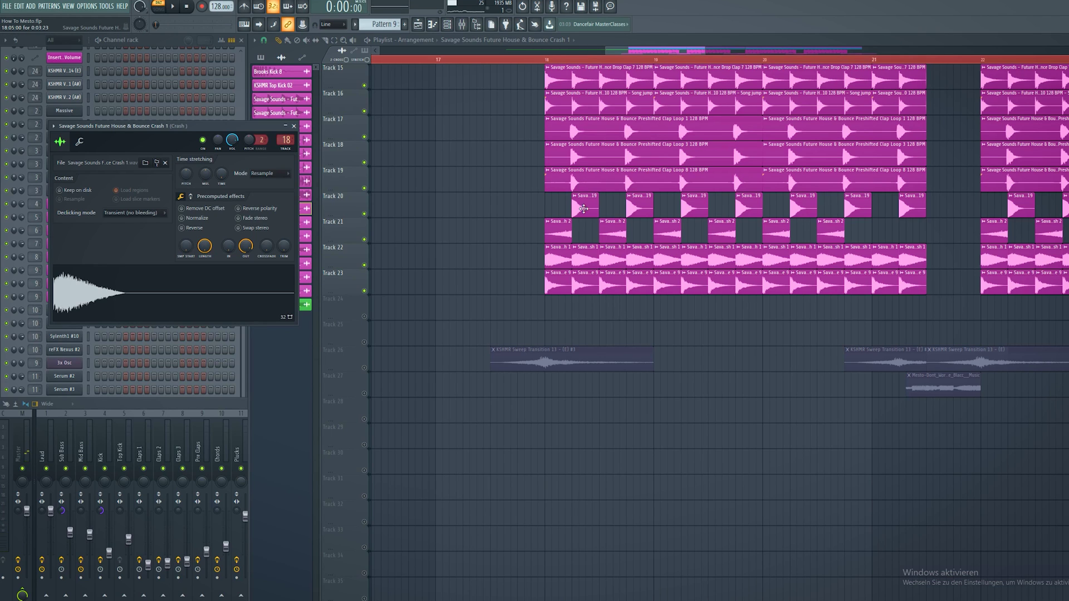
View the channel settings of the Hard Snare 19 sample on Track 20 and close them.
double_click(584, 209)
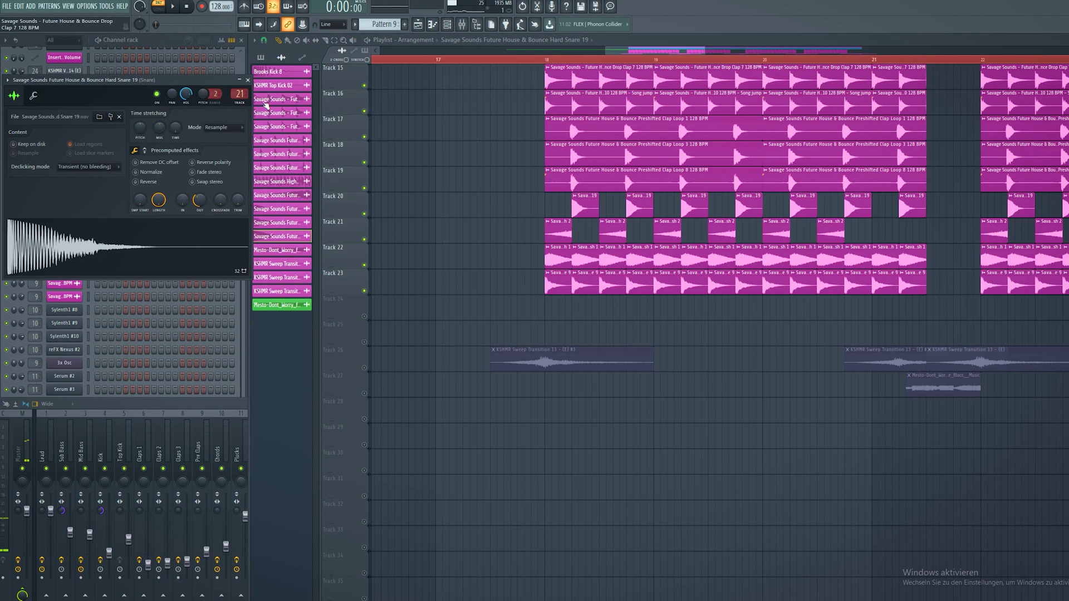
left_click(248, 79)
scroll(565, 77, "up", 6)
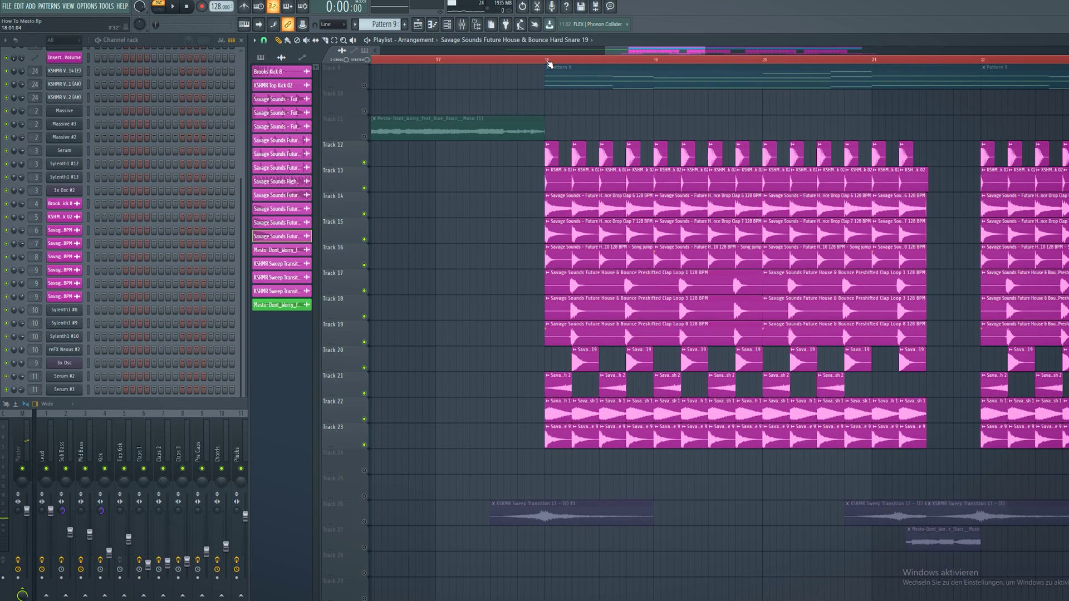
Play the soloed drum Tracks 12 to 23 from bar 18 and follow the clips along the arrangement.
left_click(547, 61)
key("space")
left_click_drag(647, 49, 660, 48)
left_click(239, 403)
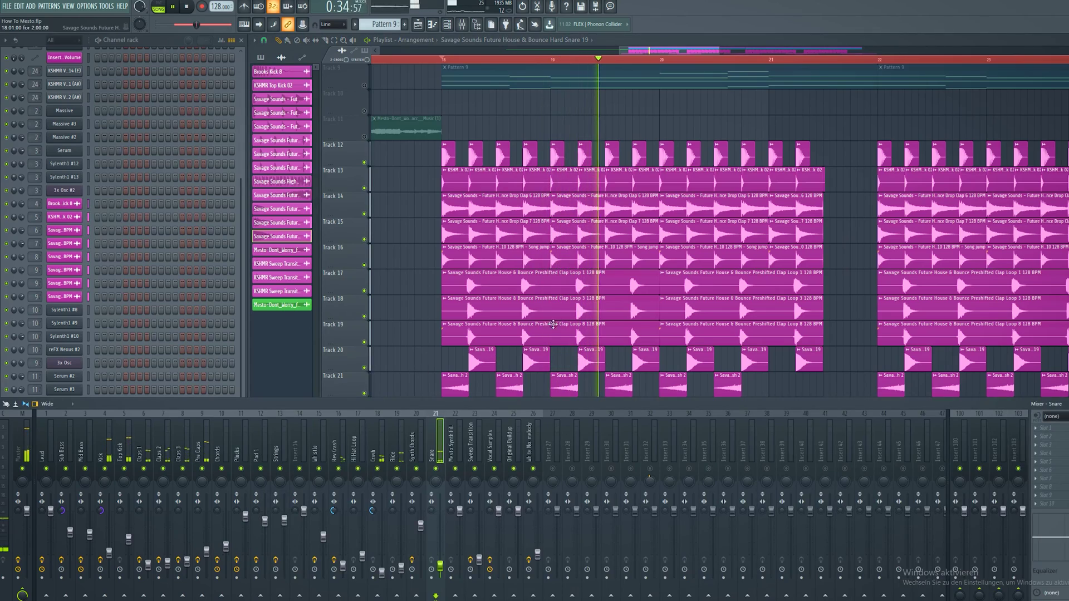
left_click(652, 54)
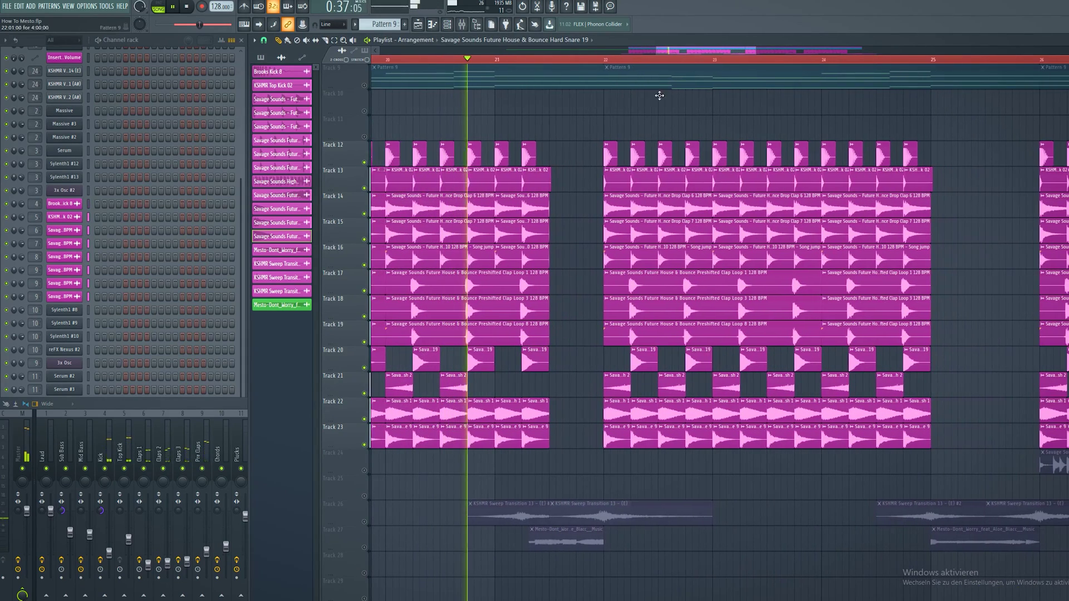
left_click(239, 403)
left_click_drag(702, 50, 722, 68)
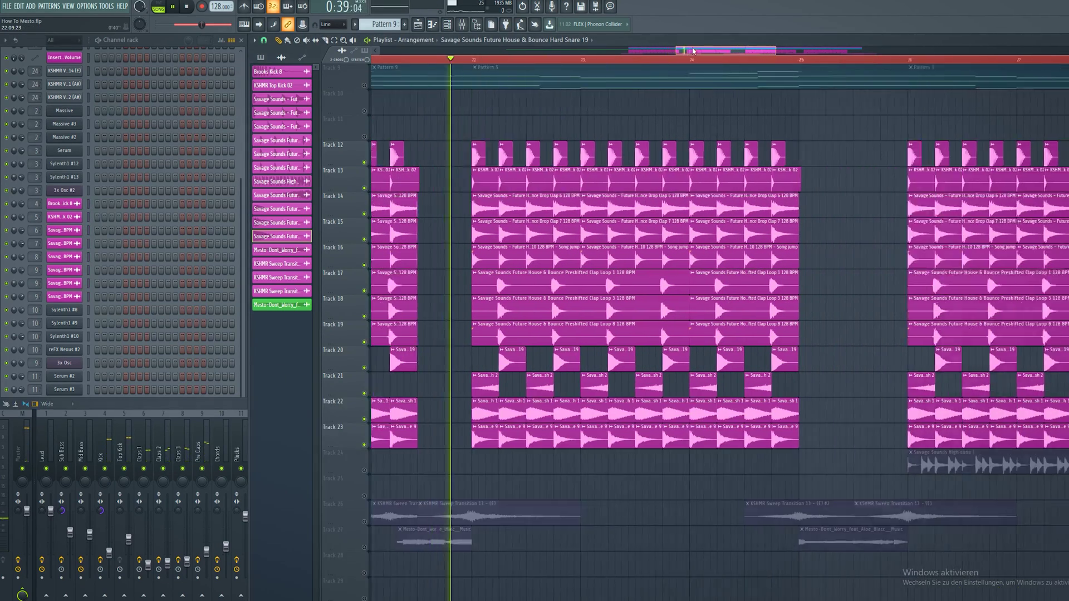
Unmute Track 24 with the Savage Sounds High Loop 1 clips and play it with the other drum tracks from bar 26.
key("space")
left_click(365, 471)
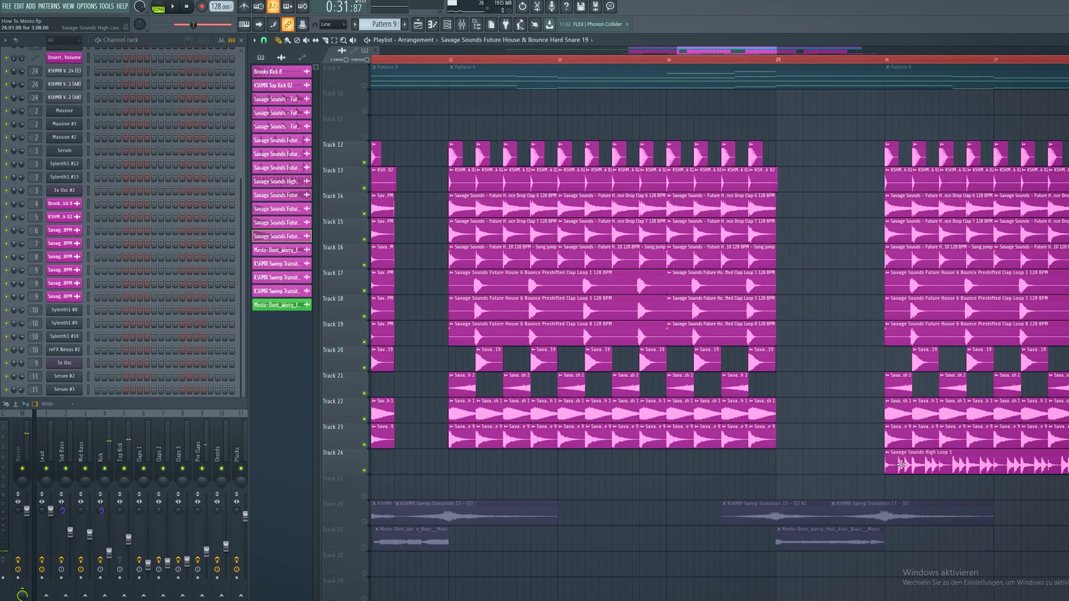
key("space")
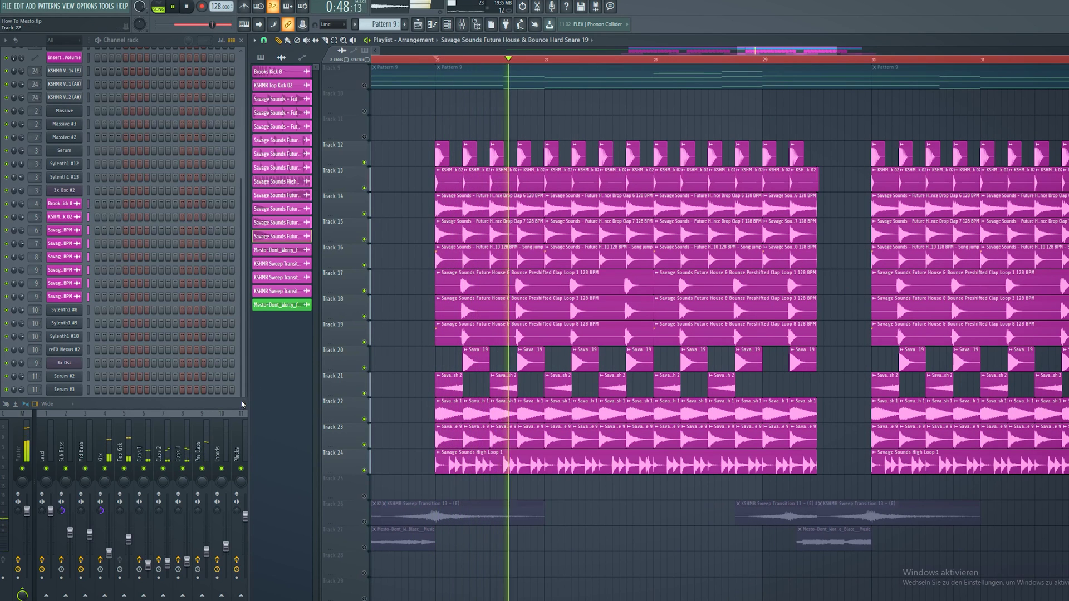
Bring the full mixer into view and follow the drum levels and the clips on Tracks 12 to 24 during playback.
key("F9")
scroll(623, 296, "down", 3)
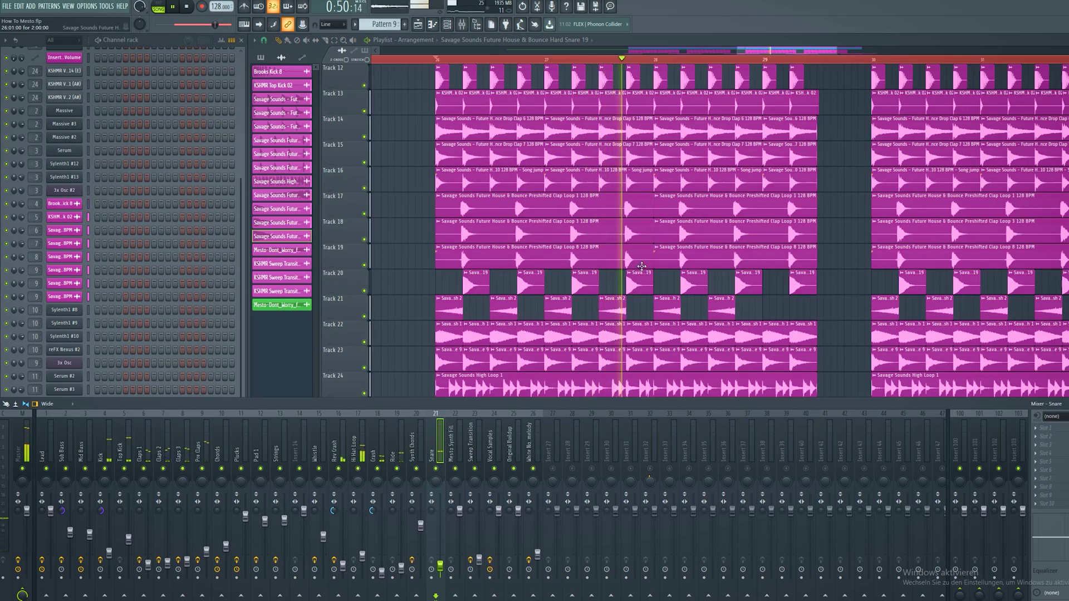
scroll(640, 270, "down", 2)
scroll(710, 214, "down", 4)
scroll(712, 218, "up", 5)
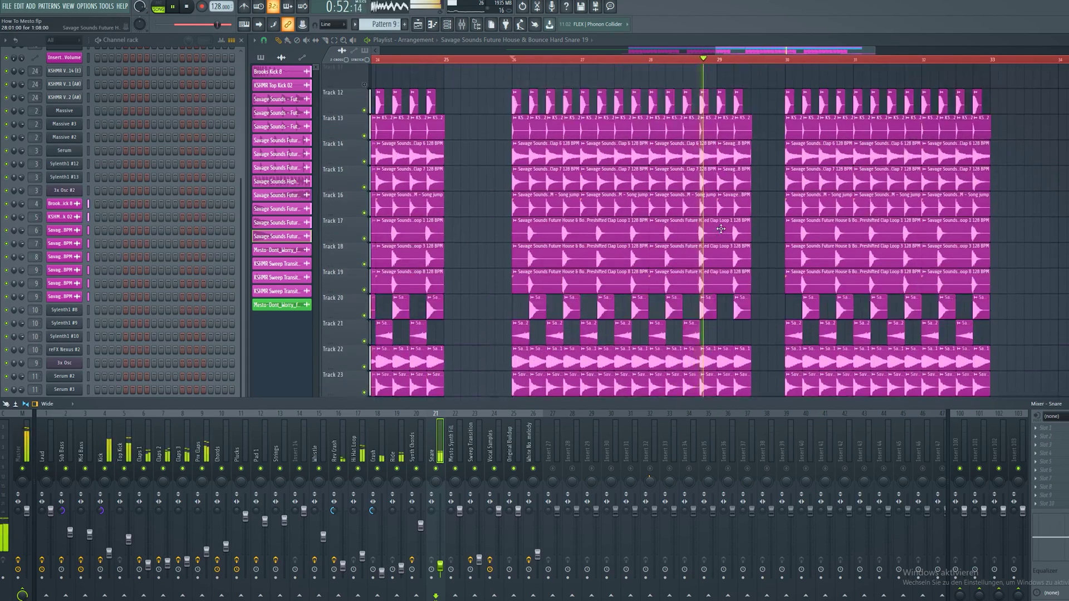
scroll(727, 229, "down", 1)
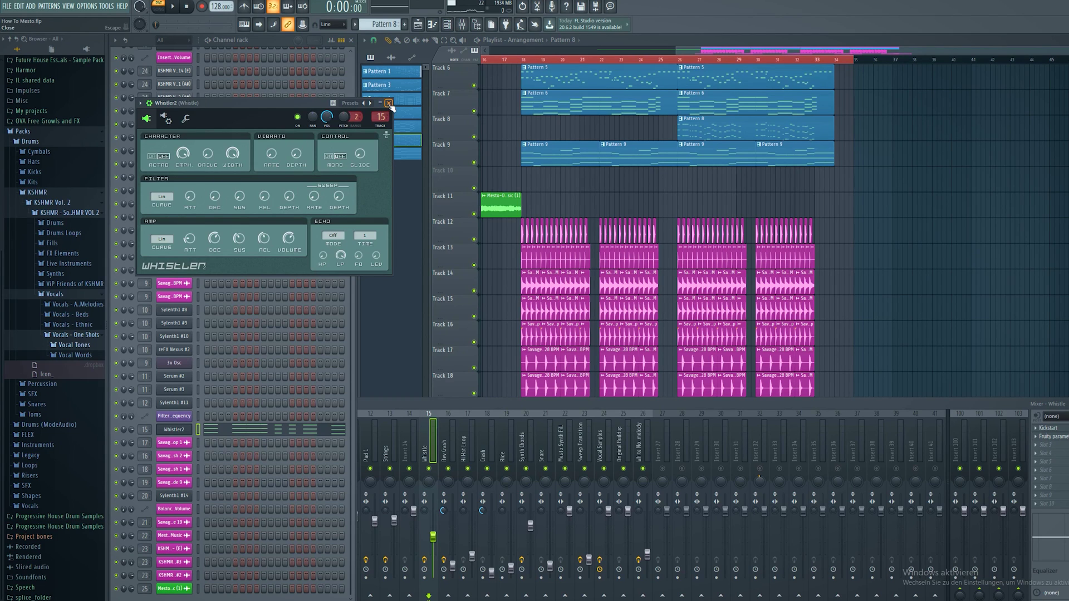
Close the Whistler2 instrument, check the Parametric EQ 2 on the Whistle mixer track, and play Whistler2's notes in its piano roll.
left_click(389, 103)
left_click(1054, 437)
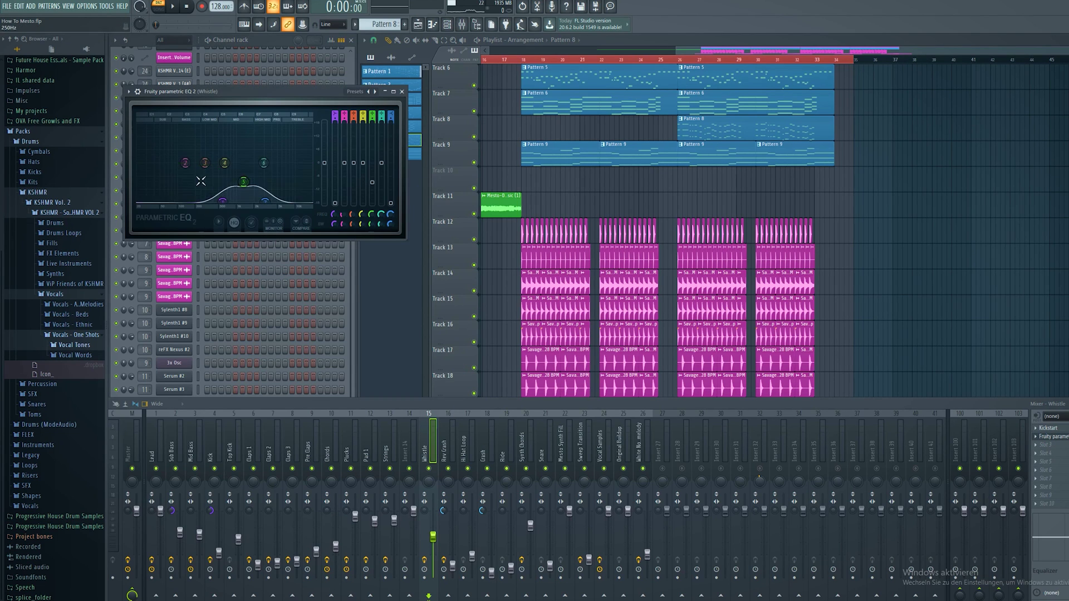
left_click(401, 92)
left_click(272, 41)
left_click(299, 425)
key("space")
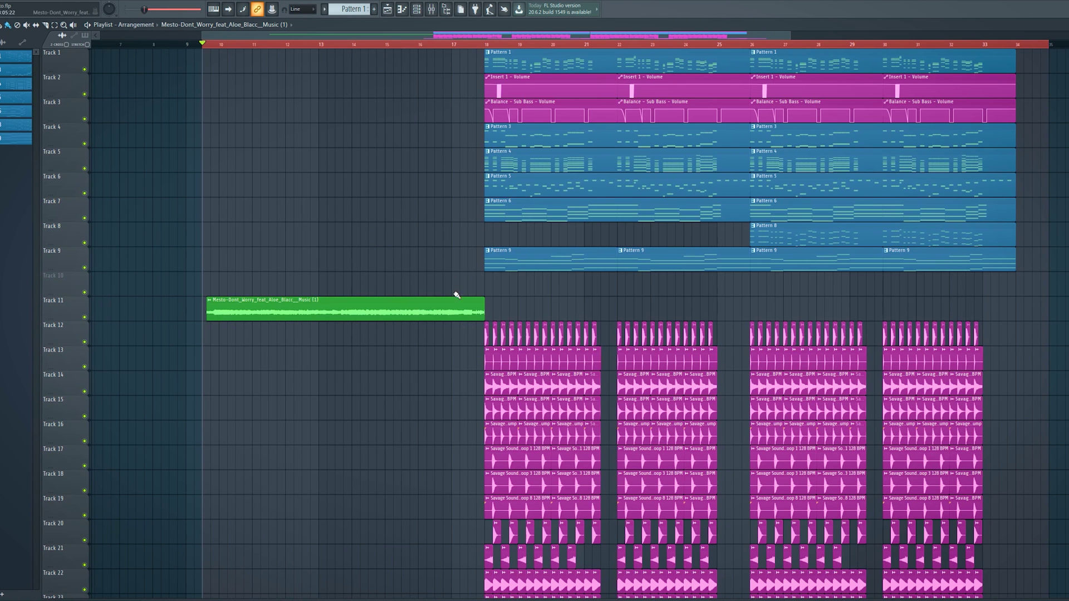
Examine the arrangement, including the KSHMR sweep transitions on Track 26 and the Mesto vocal clips on Track 27.
scroll(559, 211, "down", 3)
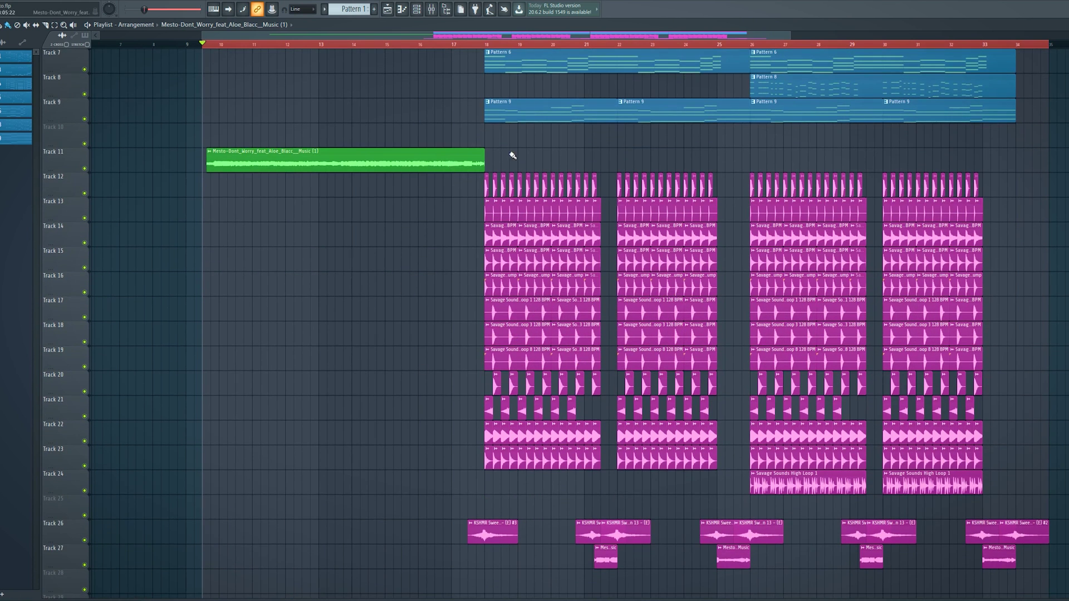
scroll(556, 187, "up", 3)
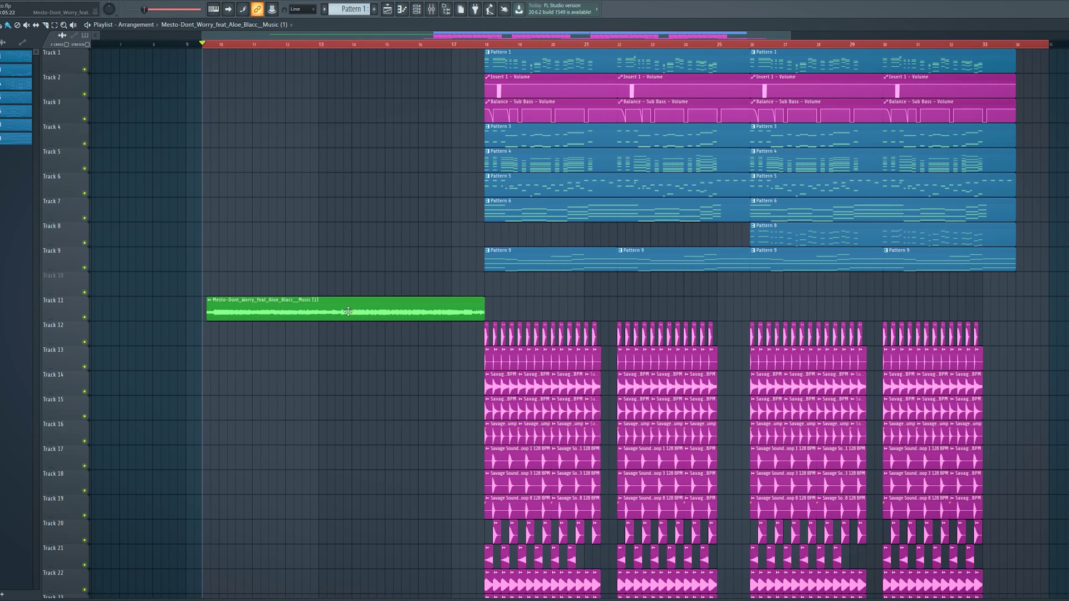
scroll(484, 317, "down", 5)
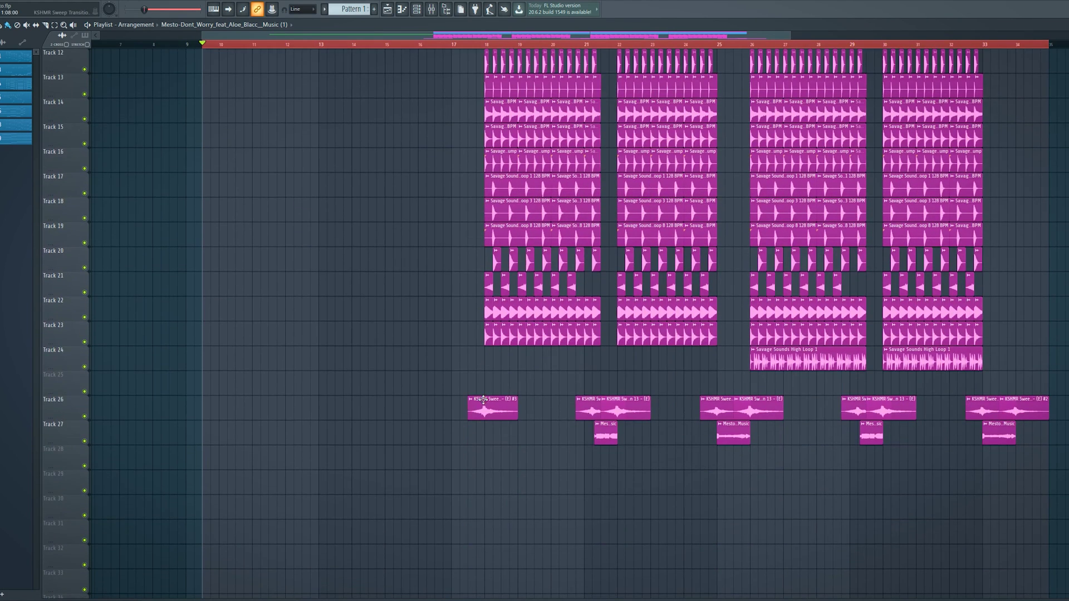
scroll(639, 429, "down", 3)
scroll(640, 305, "up", 6)
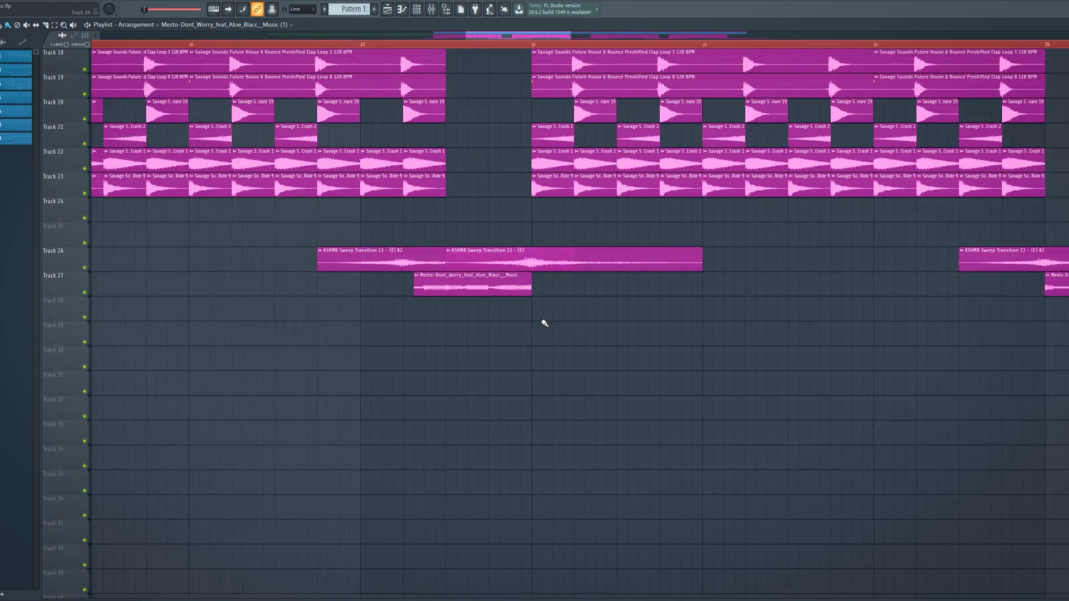
scroll(538, 323, "up", 1)
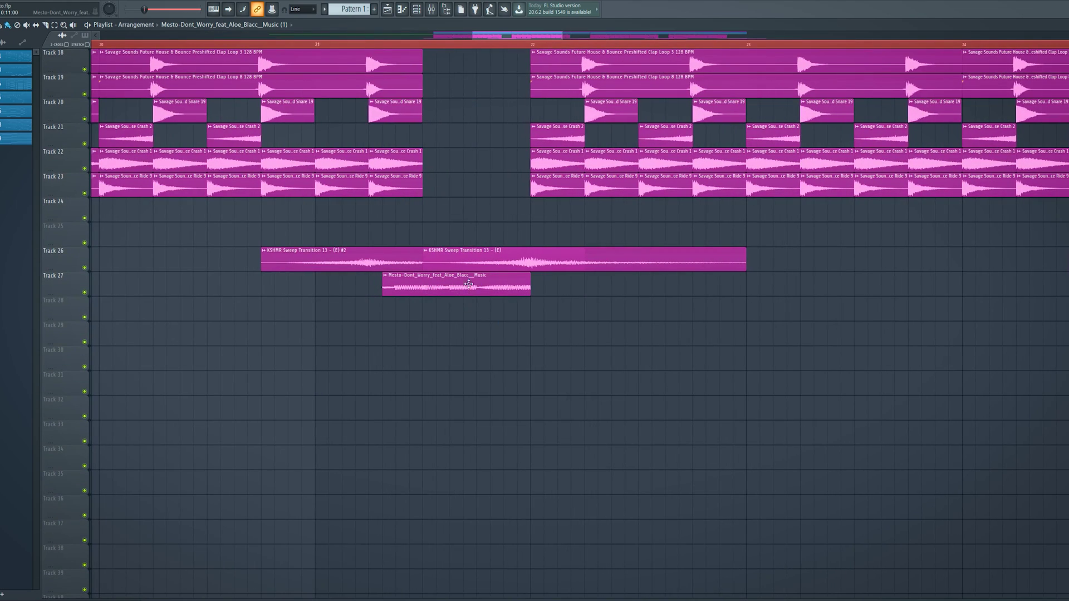
scroll(429, 294, "down", 6)
scroll(449, 284, "up", 8)
scroll(454, 38, "left", 2)
Play the full arrangement from the start of the Track 11 clip, close the channel rack and widen the playlist.
key("space")
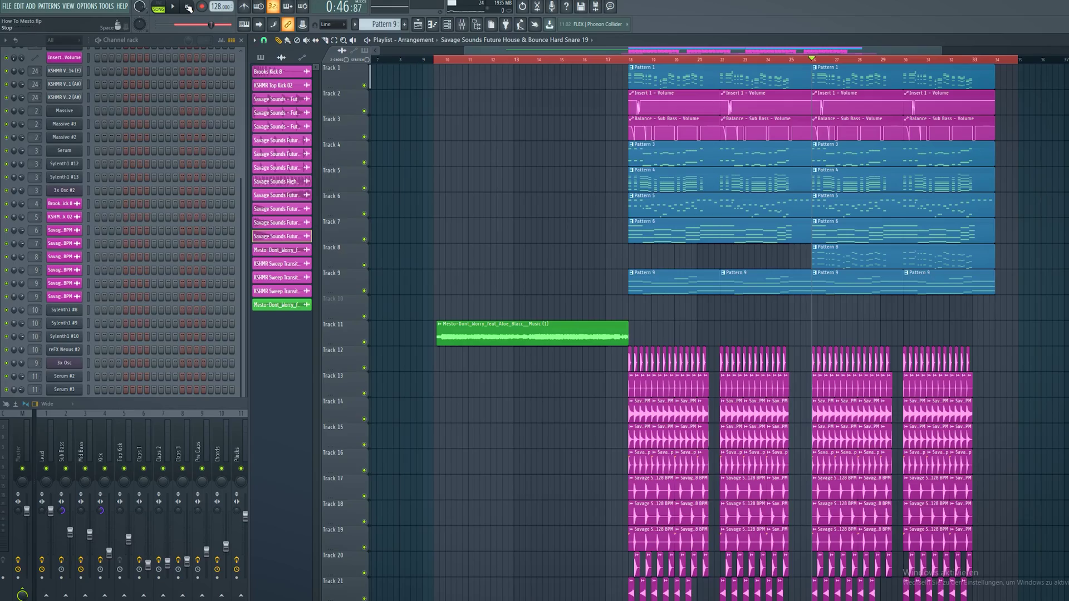
left_click(191, 6)
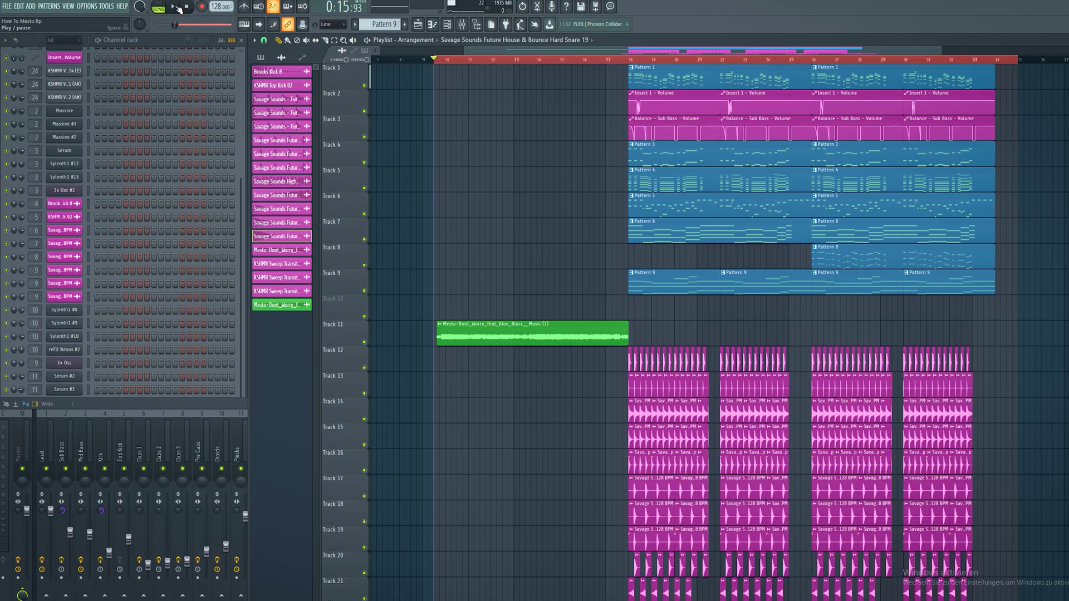
left_click(175, 8)
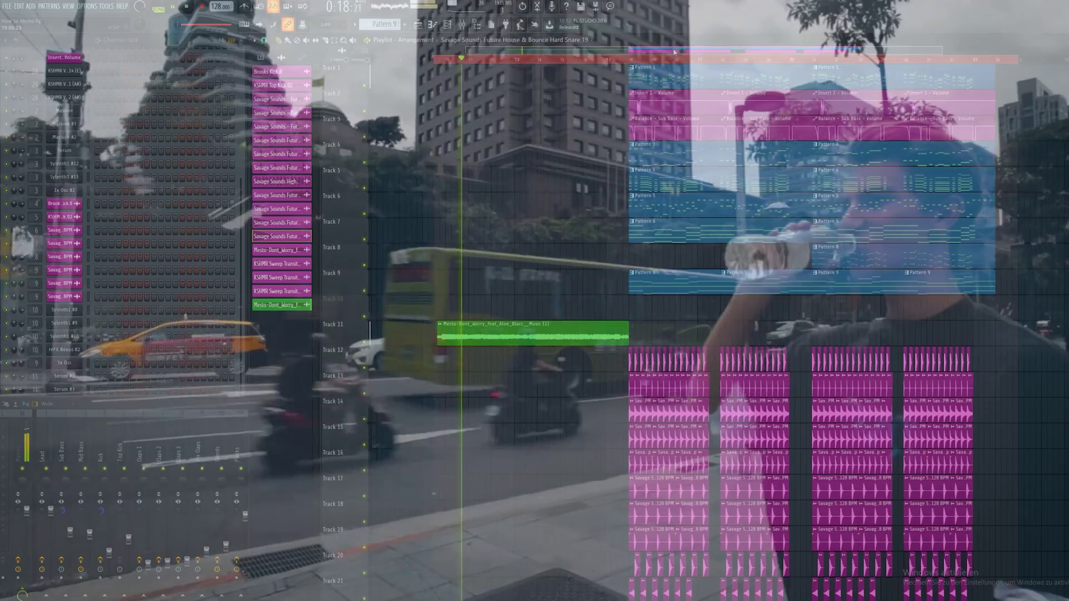
left_click_drag(673, 51, 704, 51)
left_click(243, 40)
left_click_drag(249, 152, 1, 152)
Follow the complete arrangement from Track 1 down to Track 27 while the song plays.
scroll(336, 252, "down", 3)
scroll(336, 251, "down", 5)
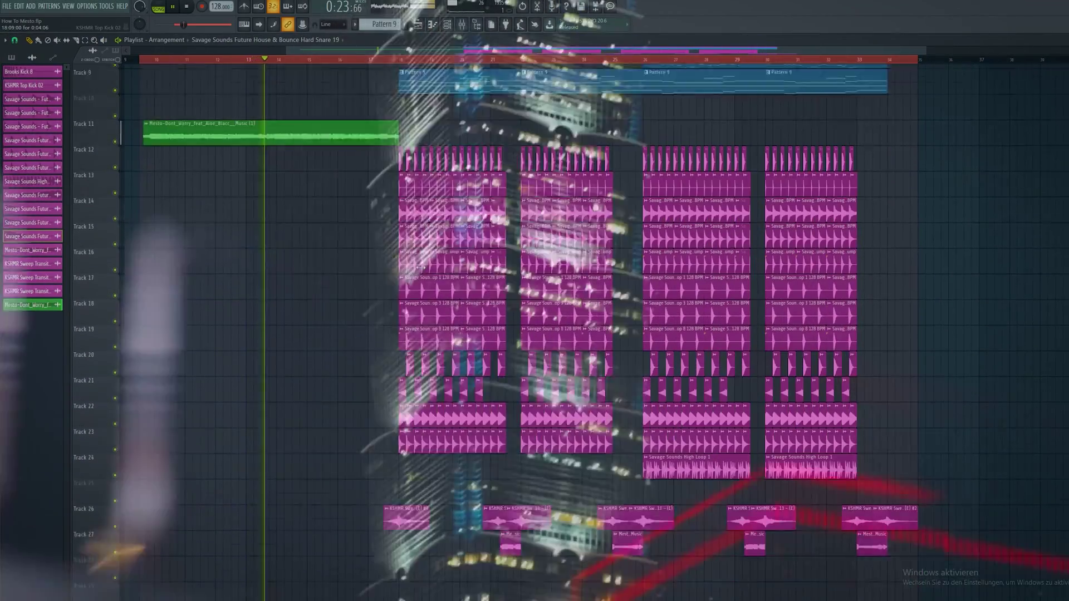
scroll(481, 292, "up", 8)
scroll(481, 292, "up", 1)
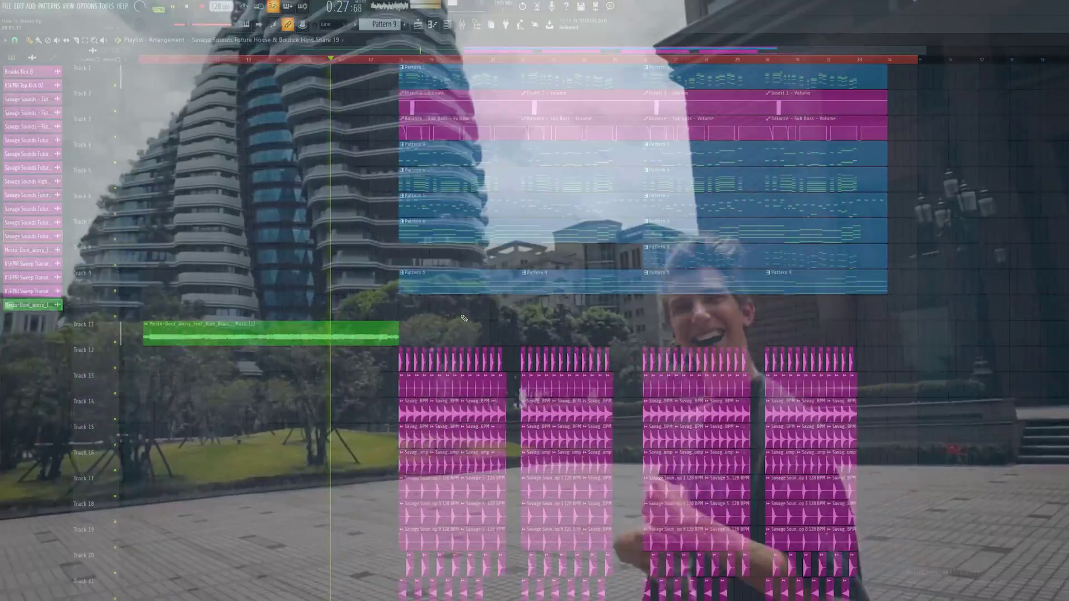
scroll(464, 319, "down", 3)
scroll(464, 320, "down", 5)
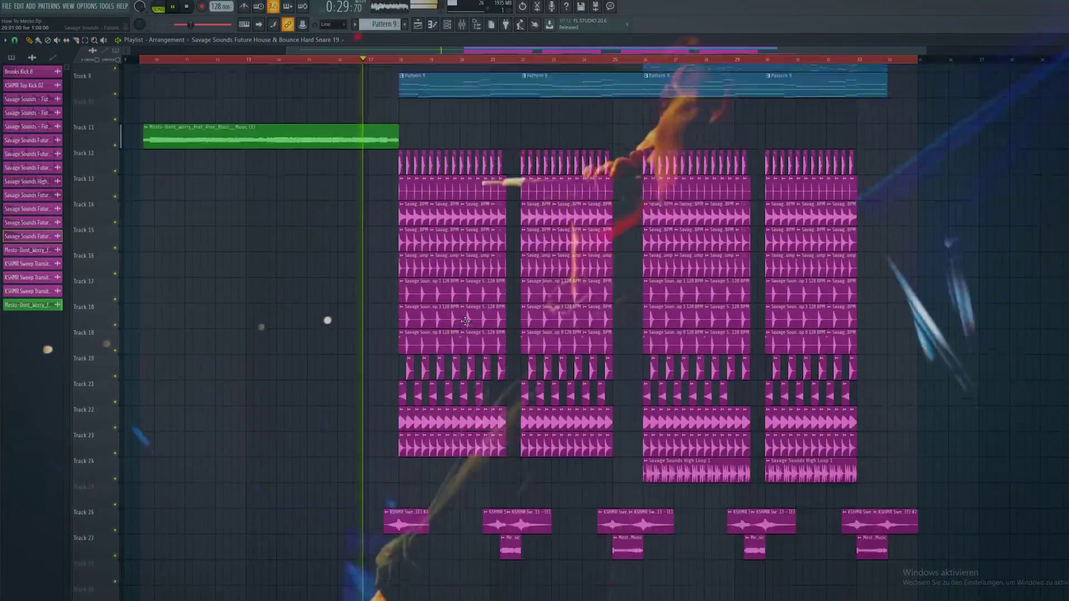